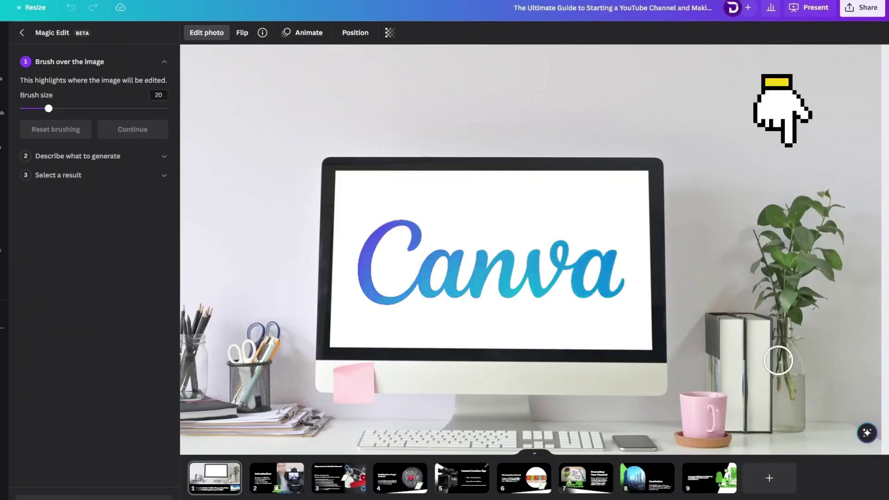
- Brush over the plant with Magic Edit and replace it with the generated 'ice-cream' cones result
mouse_move(828, 185)
left_mouse_down()
mouse_move(833, 253)
mouse_move(811, 301)
mouse_move(786, 217)
mouse_move(763, 299)
mouse_move(791, 322)
left_mouse_up()
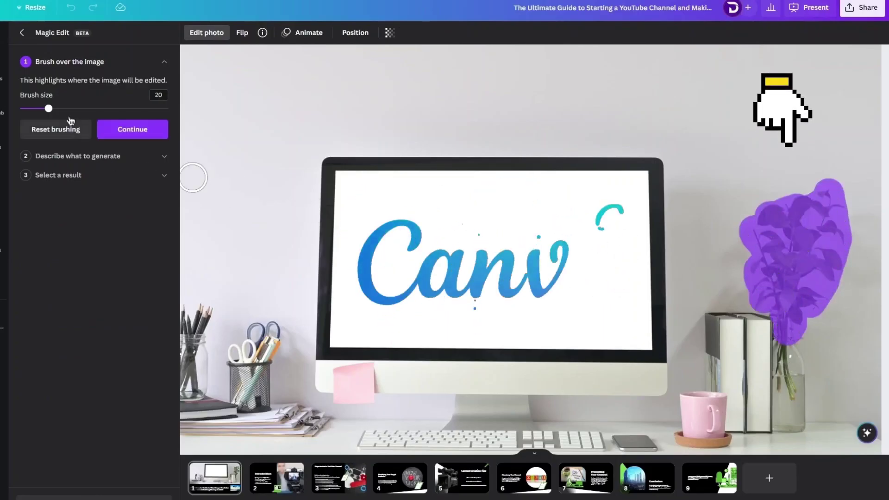
left_click(124, 133)
type("ice-cream")
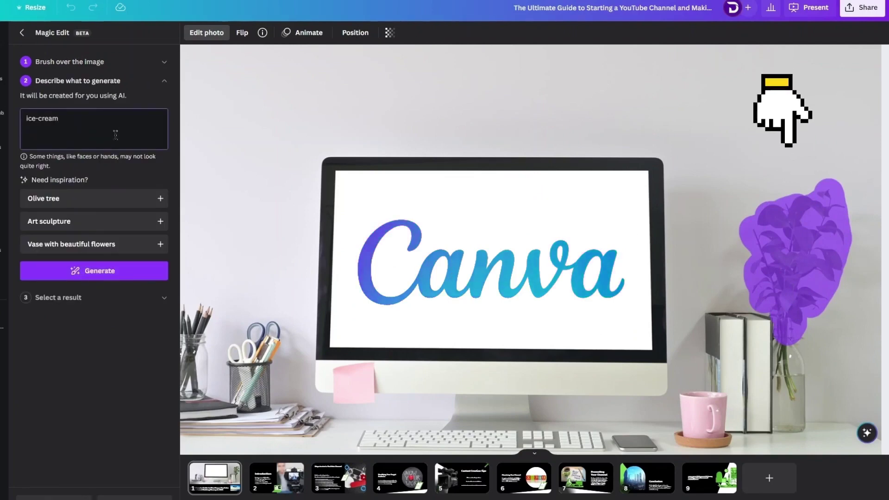
left_click(107, 270)
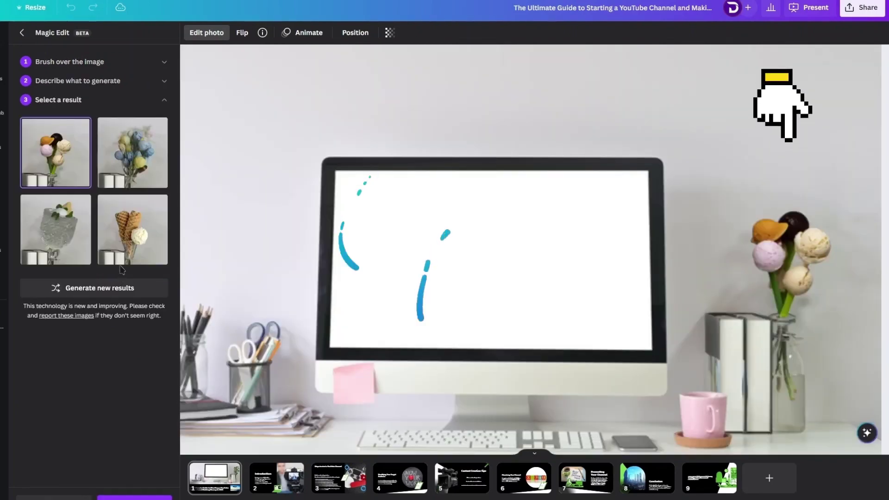
left_click(130, 165)
left_click(133, 229)
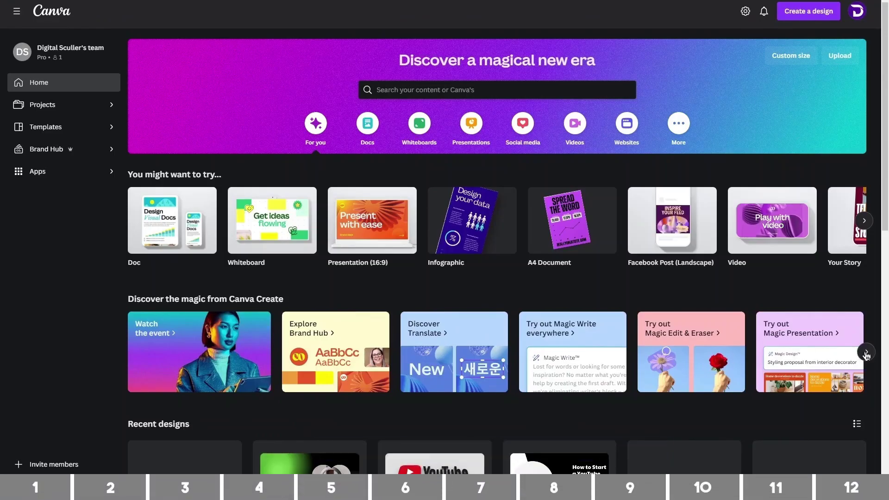
- Open Magic Presentation and submit the topic 'How to Start a YouTube Channel and Make Money in 2023'
left_click(866, 353)
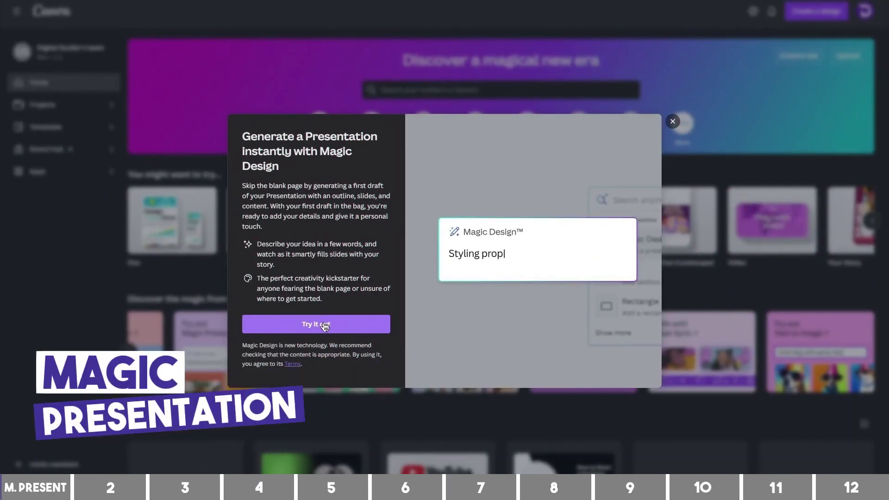
left_click(323, 328)
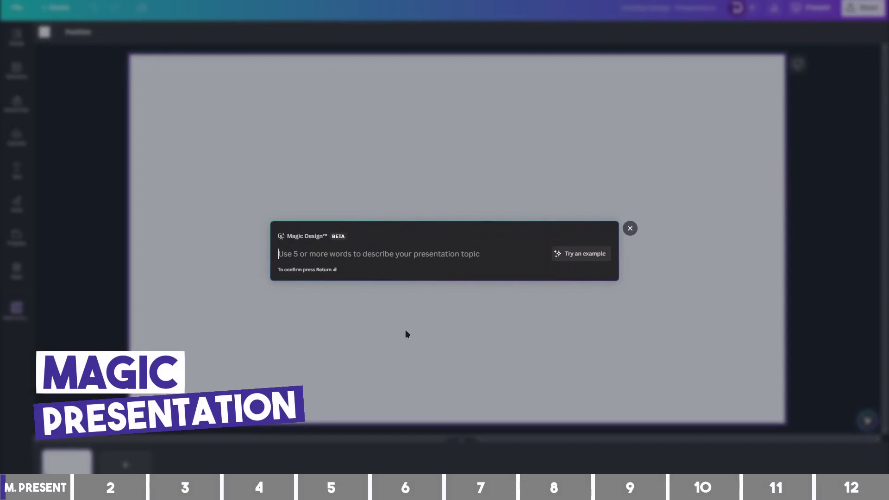
type("How to S")
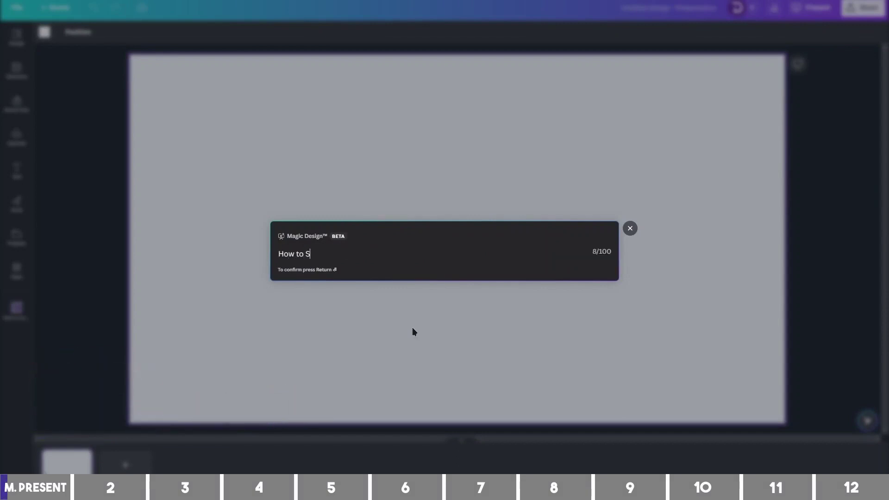
type("tart a YouTube Channel an")
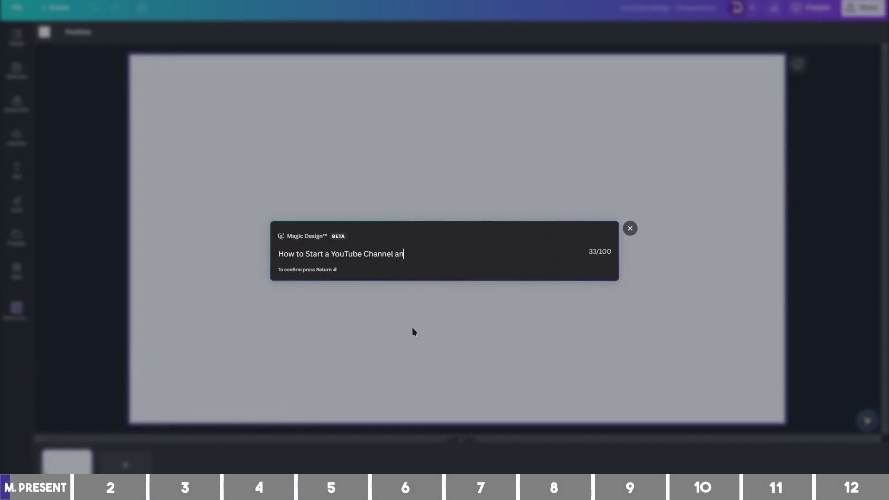
type("d Make Money in 202")
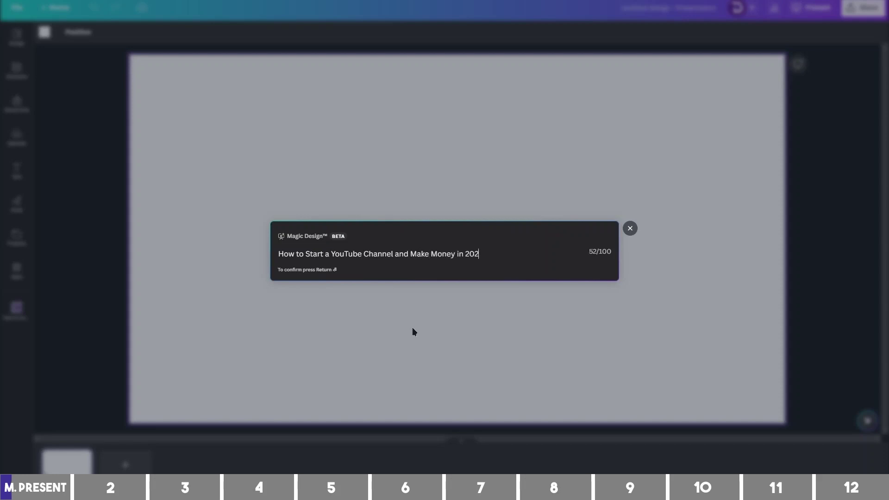
type("3")
key("Return")
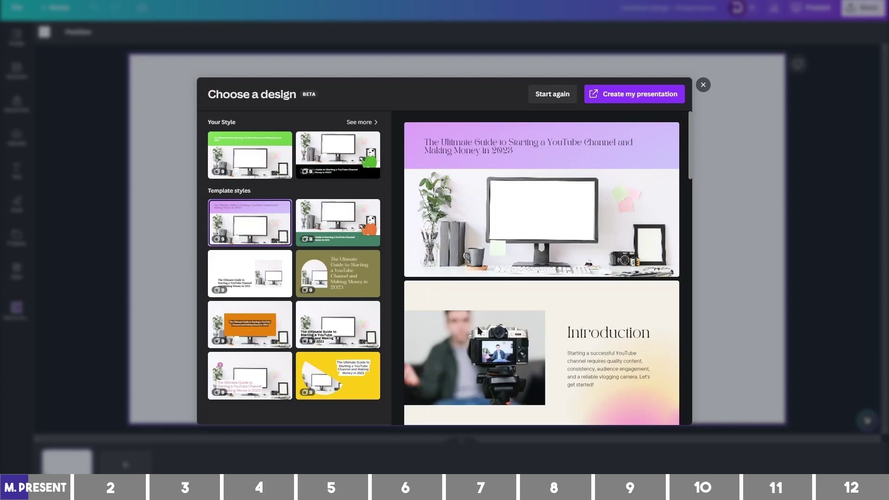
- Preview the green-bottom, white and olive template styles for the presentation
scroll(492, 326, "down", 7)
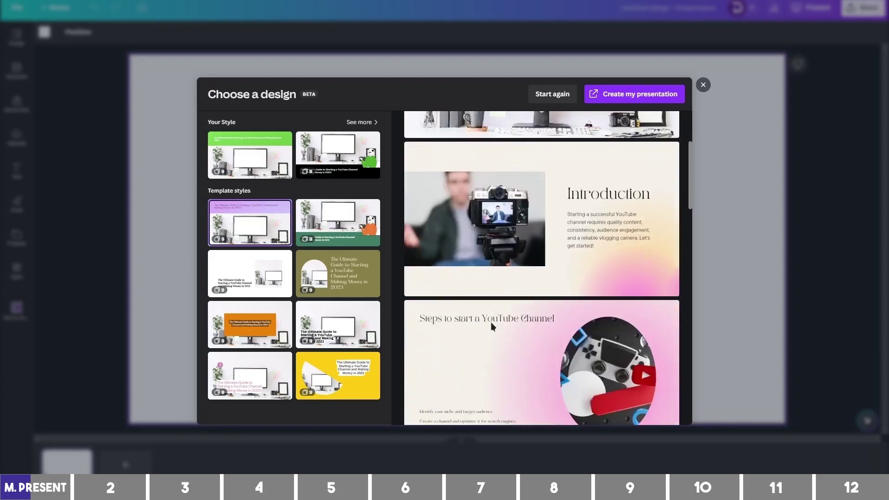
scroll(492, 326, "down", 8)
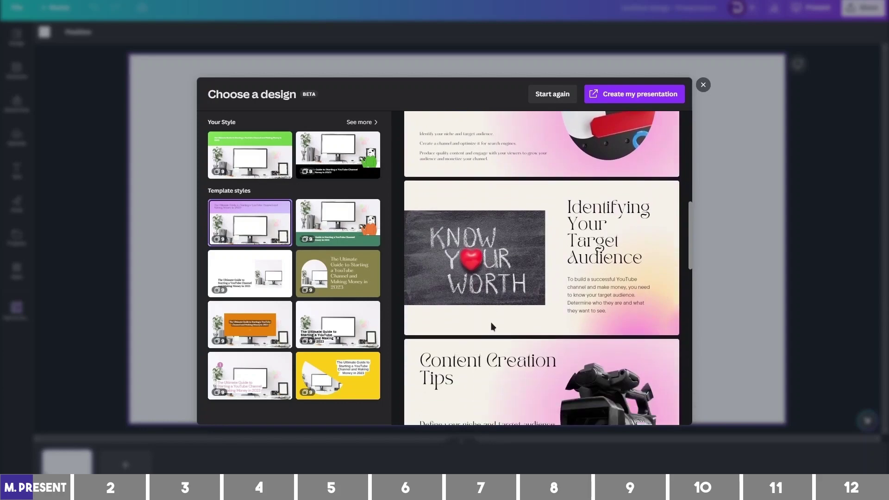
scroll(491, 327, "down", 8)
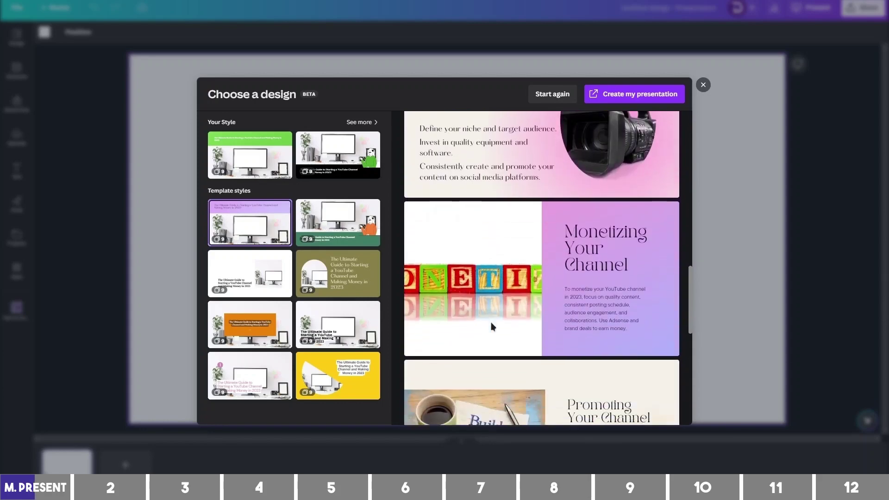
scroll(491, 326, "down", 1)
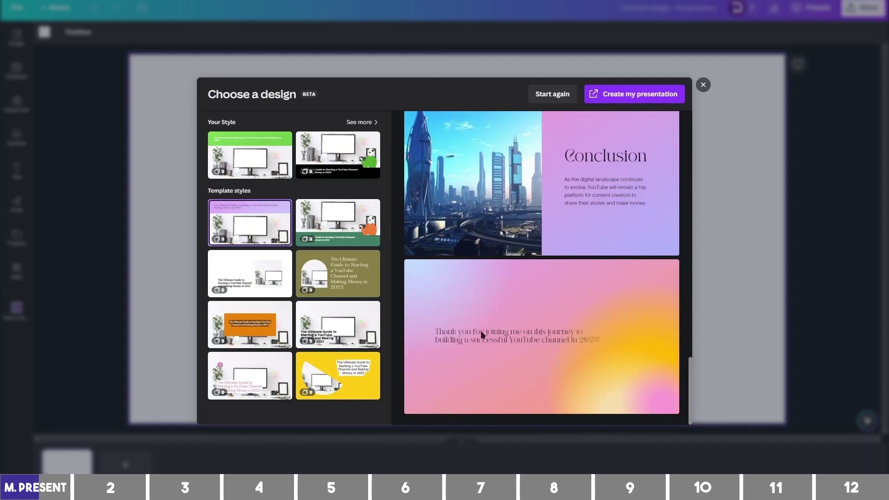
left_click(333, 222)
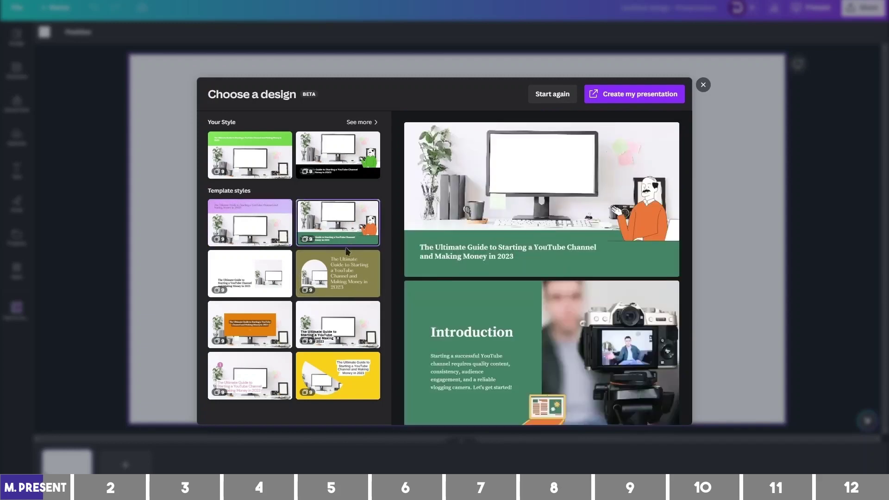
scroll(479, 232, "down", 4)
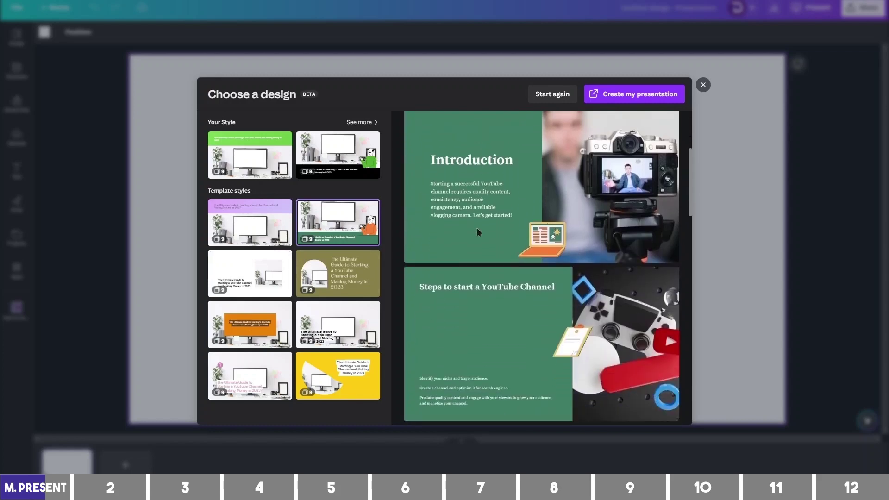
scroll(479, 232, "down", 1)
left_click(259, 269)
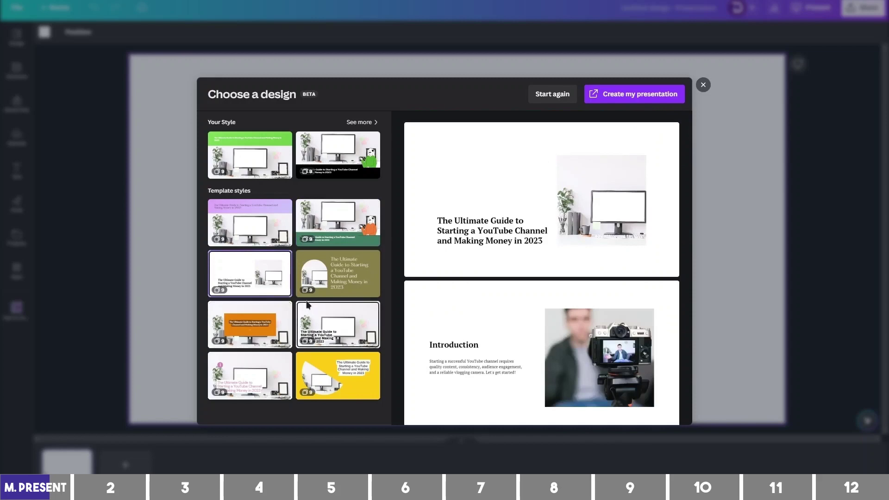
left_click(323, 288)
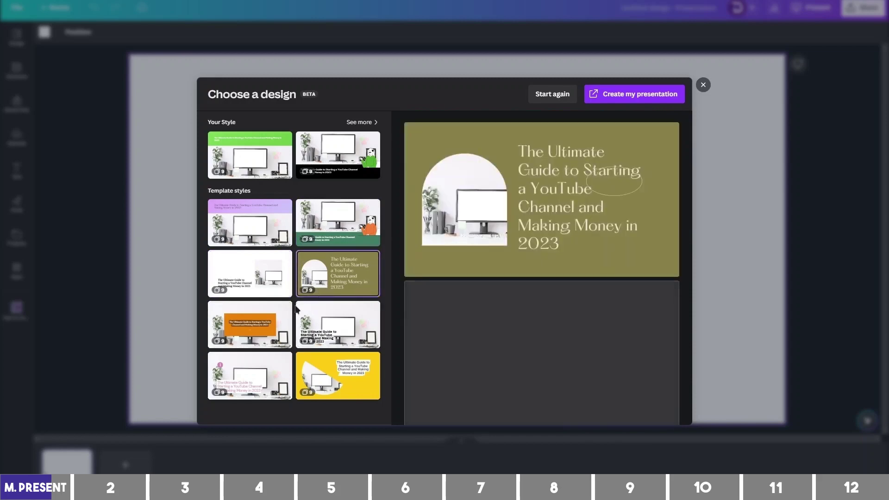
- Choose the black Your Style design with the illustrated character and create the presentation
scroll(486, 287, "down", 5)
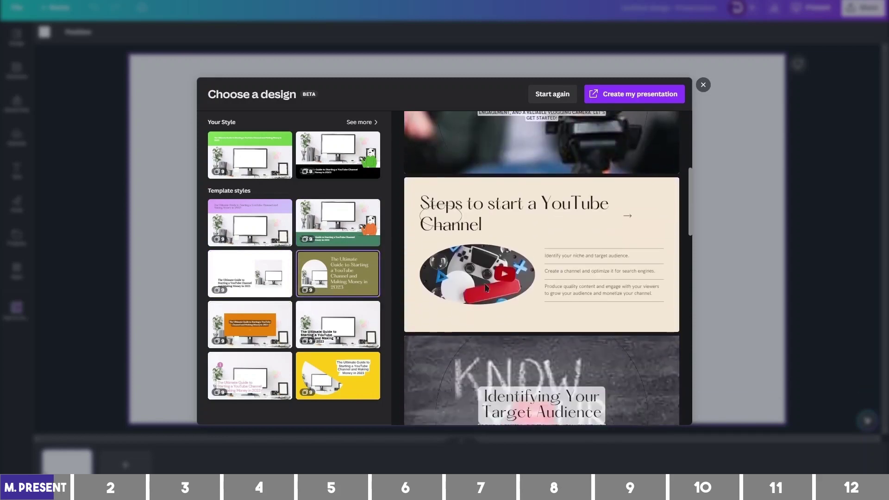
scroll(486, 287, "down", 5)
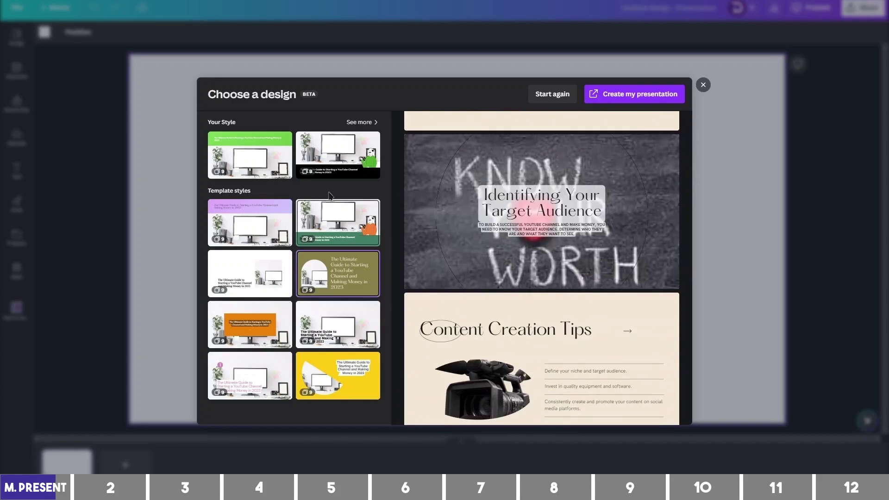
left_click(273, 155)
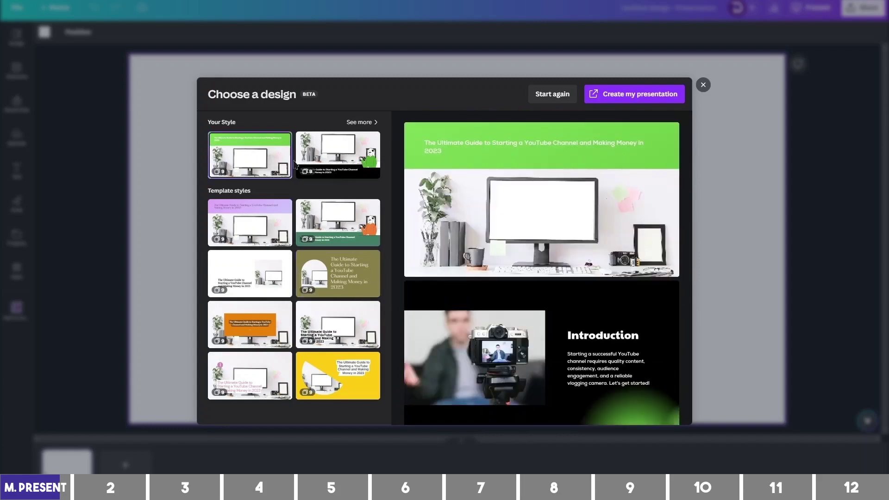
left_click(305, 163)
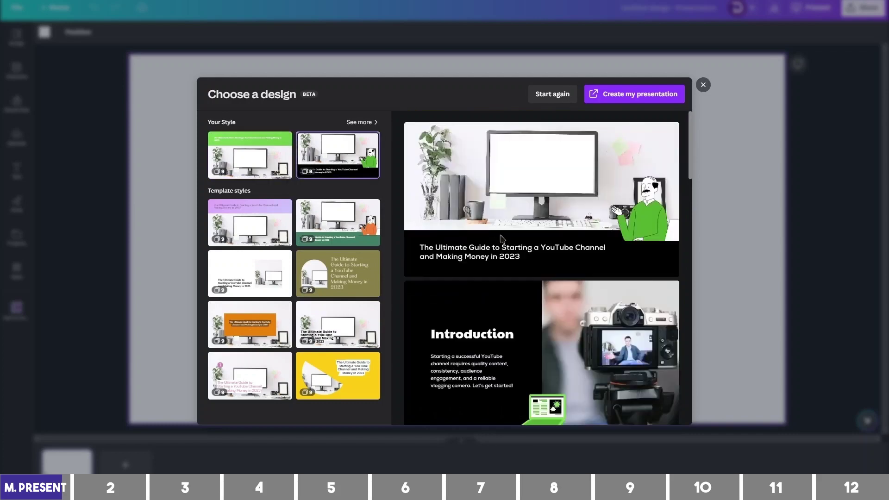
scroll(497, 239, "down", 9)
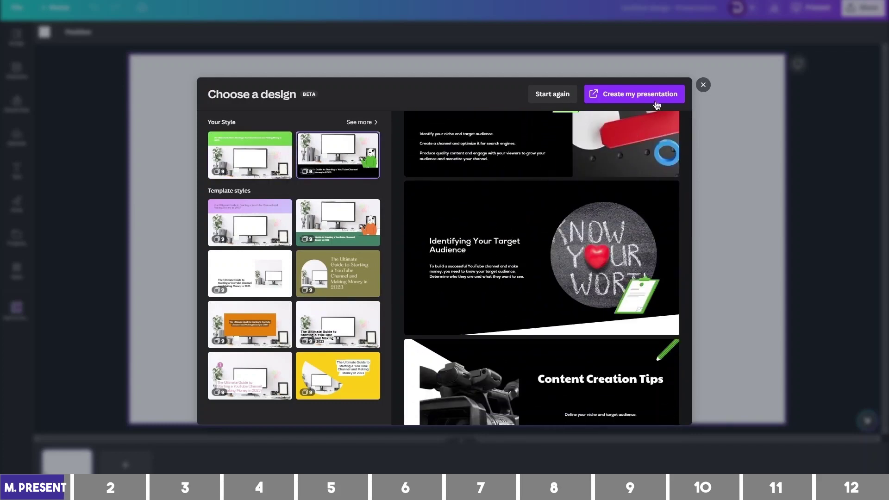
left_click(657, 101)
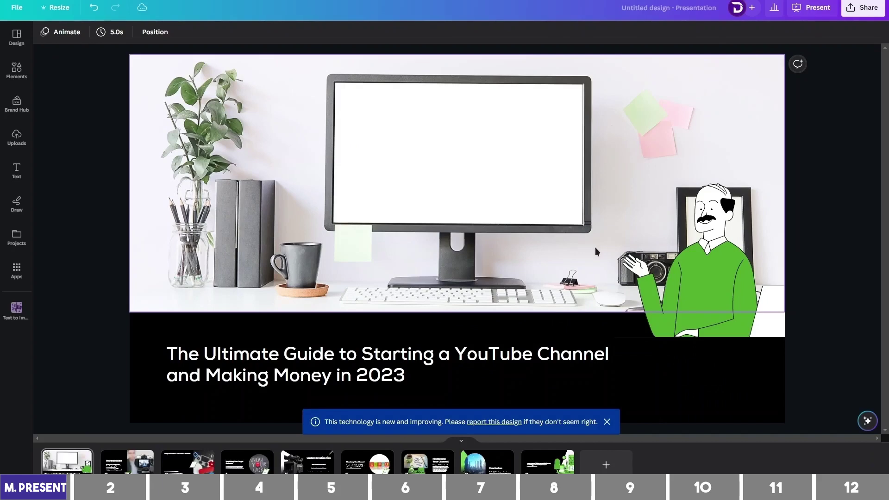
left_click(136, 468)
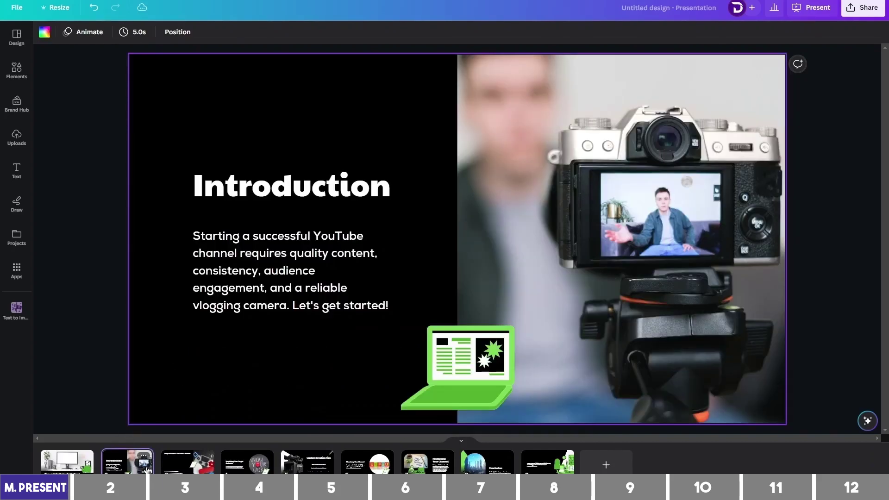
left_click(174, 470)
left_click(231, 470)
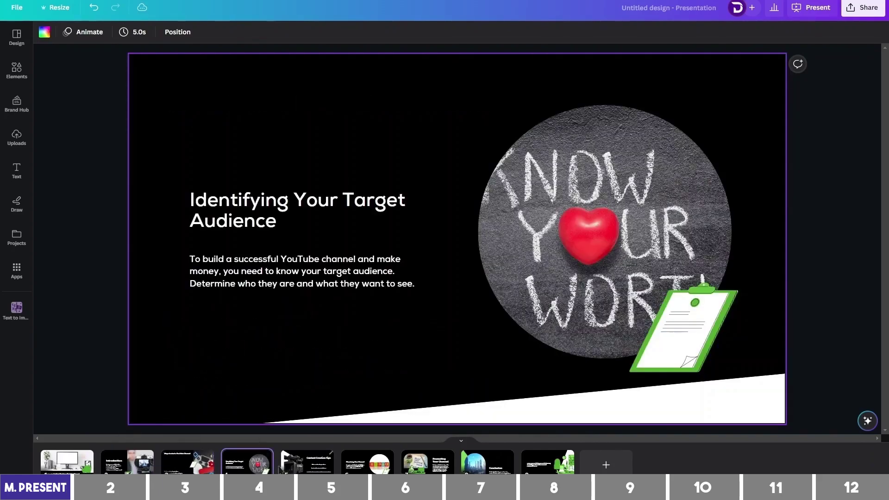
left_click(299, 470)
left_click(352, 470)
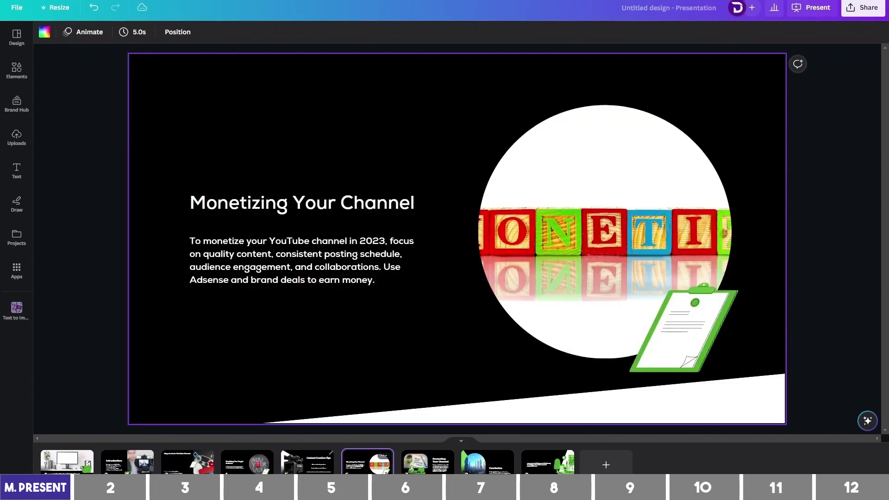
left_click(440, 469)
left_click(487, 465)
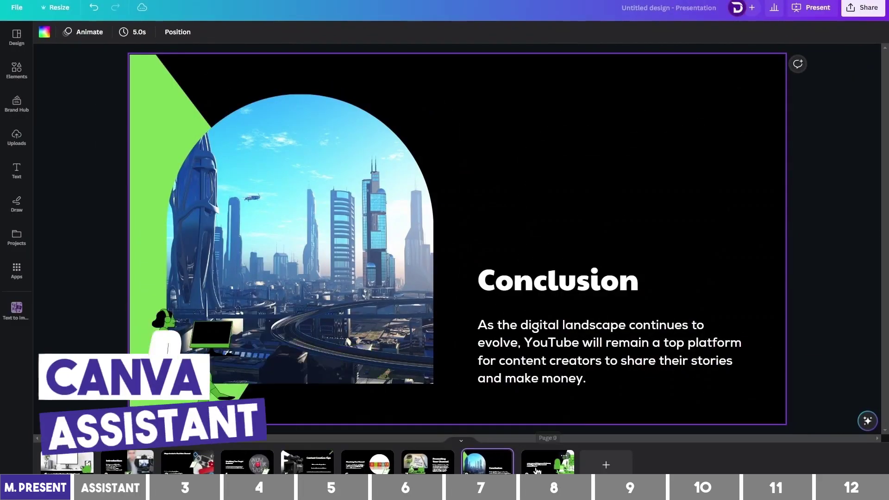
left_click(540, 469)
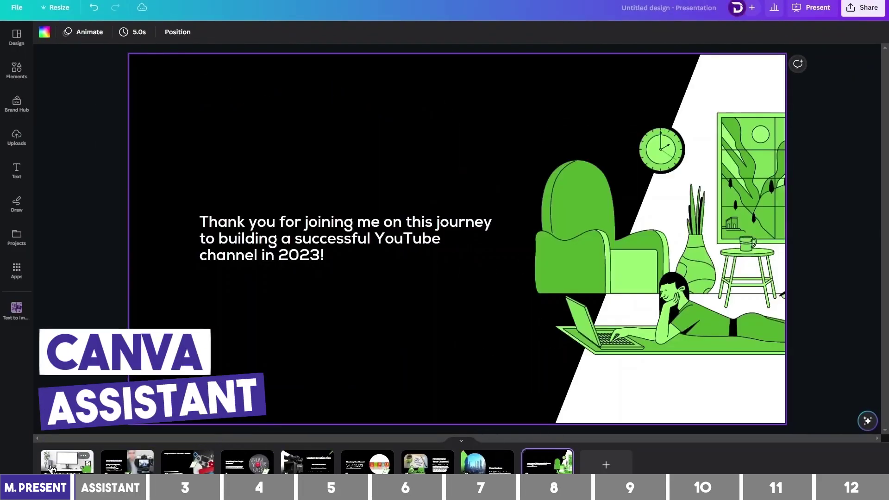
left_click(68, 469)
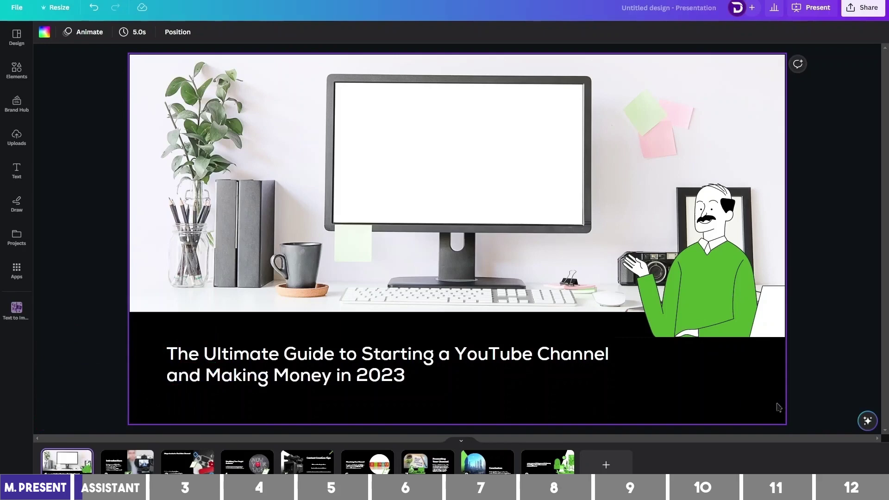
left_click(868, 422)
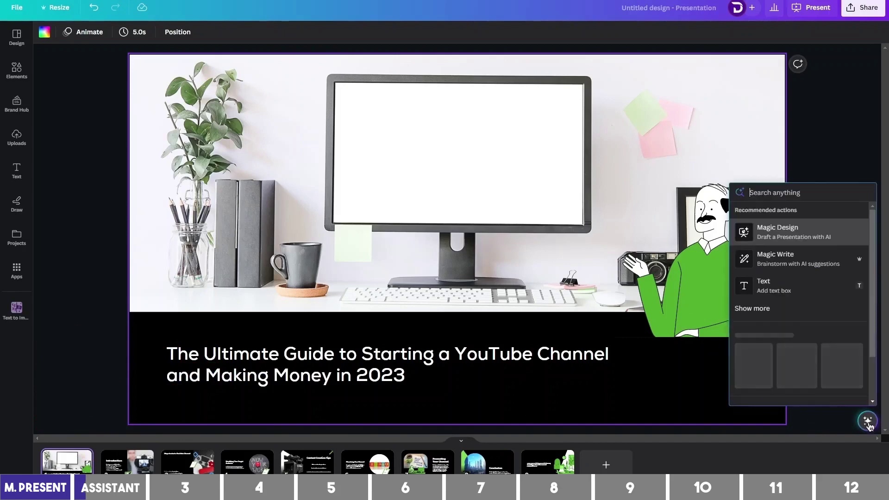
scroll(793, 301, "down", 2)
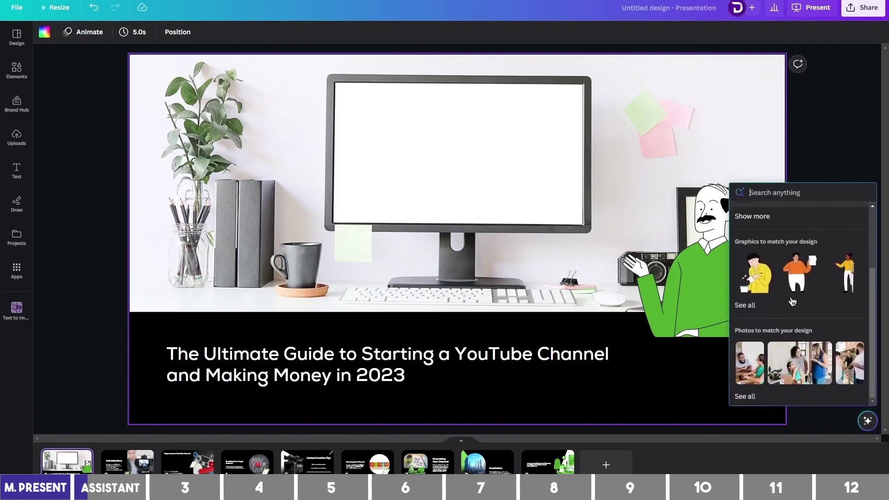
scroll(793, 302, "up", 2)
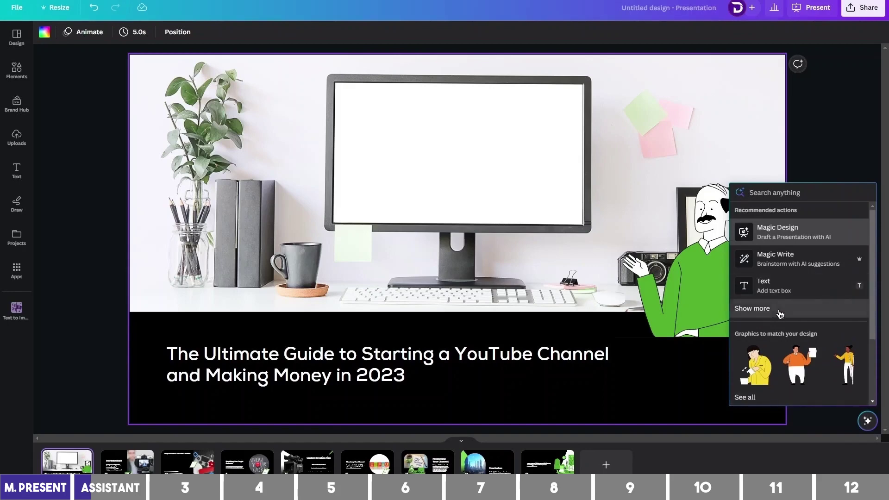
left_click(780, 311)
scroll(780, 313, "down", 3)
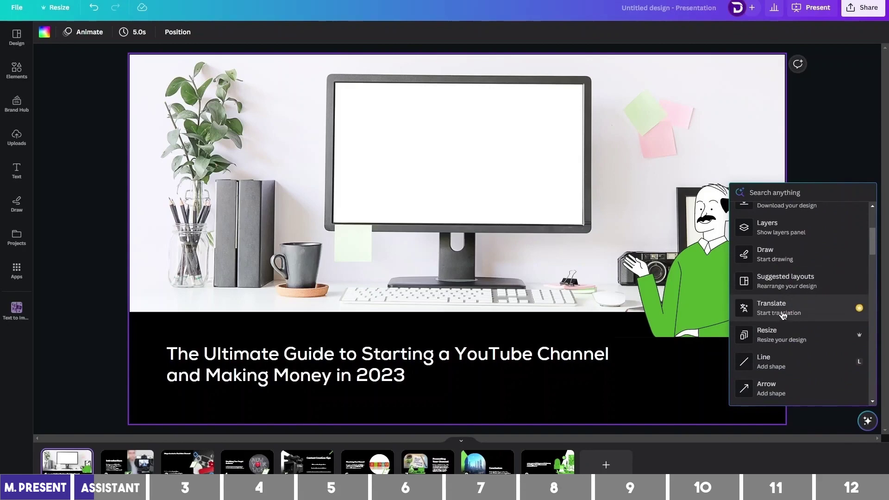
scroll(781, 309, "up", 3)
left_click(803, 169)
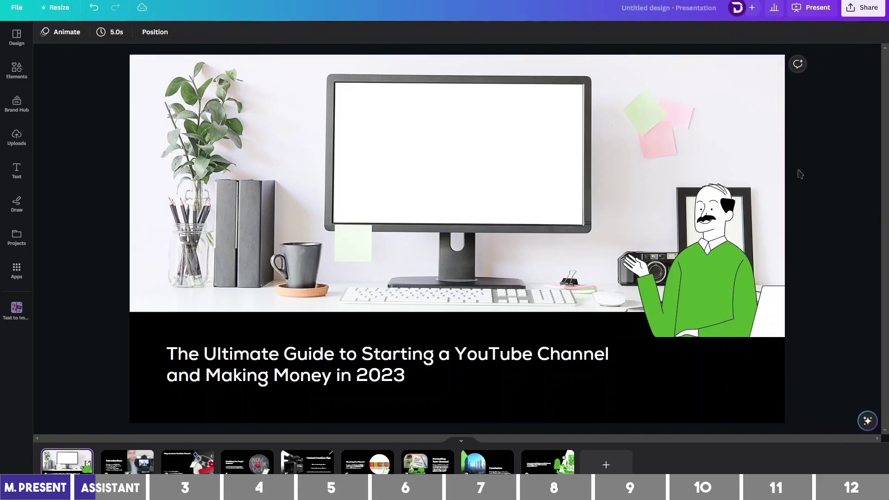
left_click(485, 217)
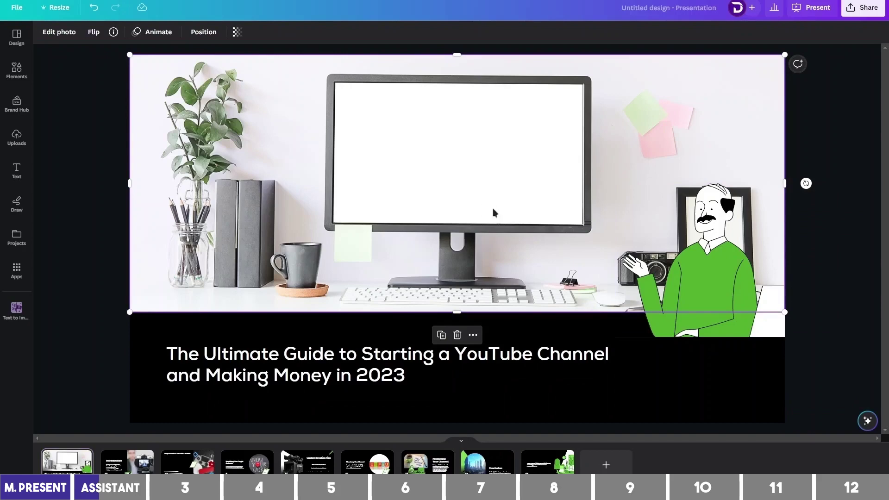
- Replace the desk photo with a similar recommended desk scene from the Assistant
key("slash")
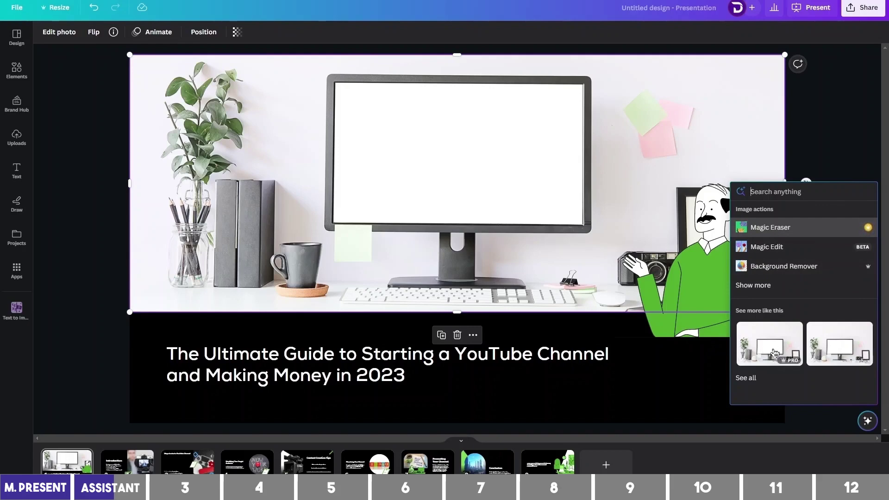
left_click(746, 378)
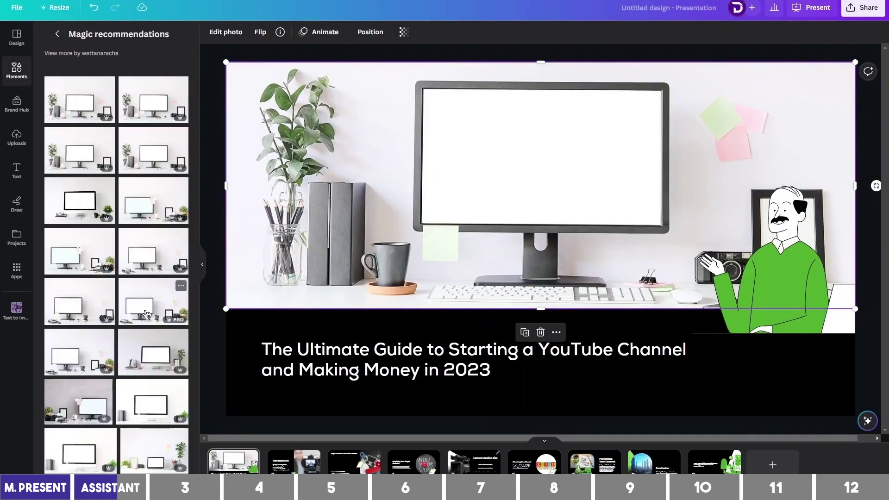
left_click_drag(137, 367, 354, 225)
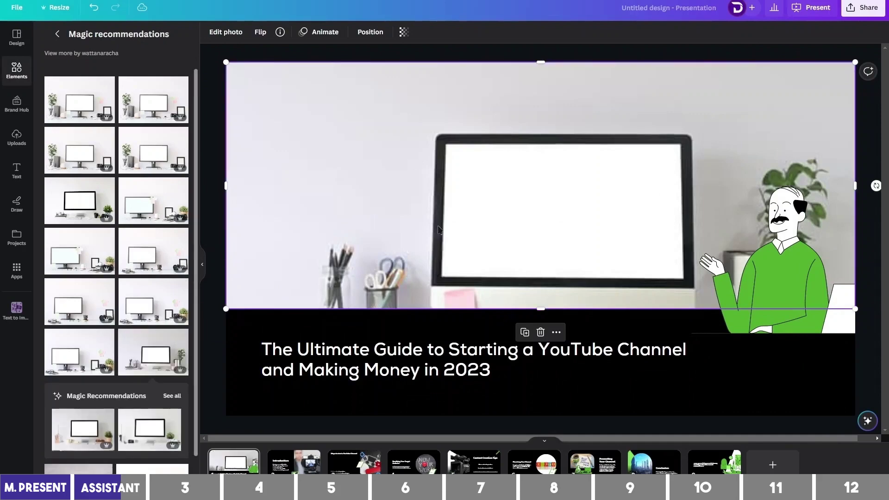
- Shift the new photo up within its frame and move the green cartoon man left
double_click(361, 216)
left_click_drag(463, 208, 447, 173)
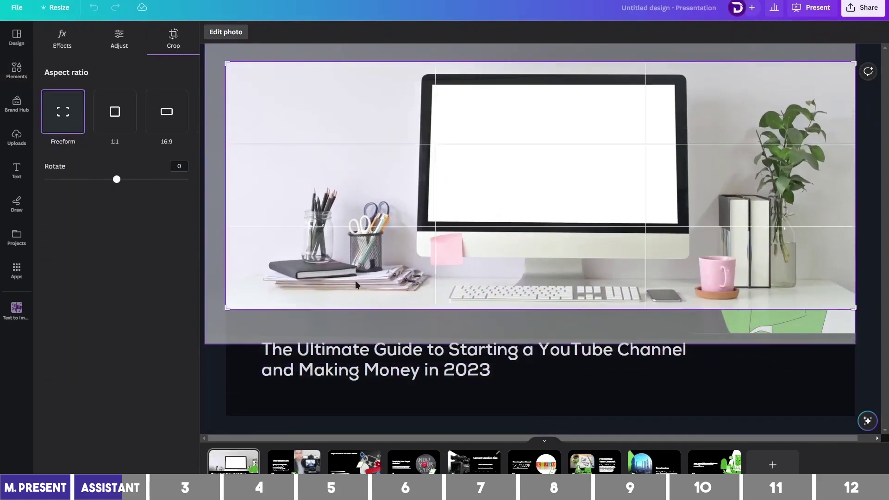
left_click(217, 373)
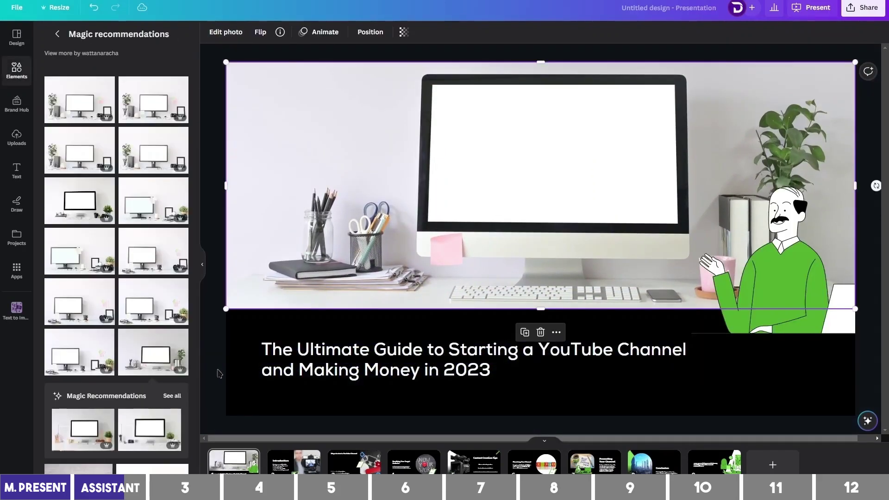
left_click(725, 289)
left_click_drag(726, 289, 271, 247)
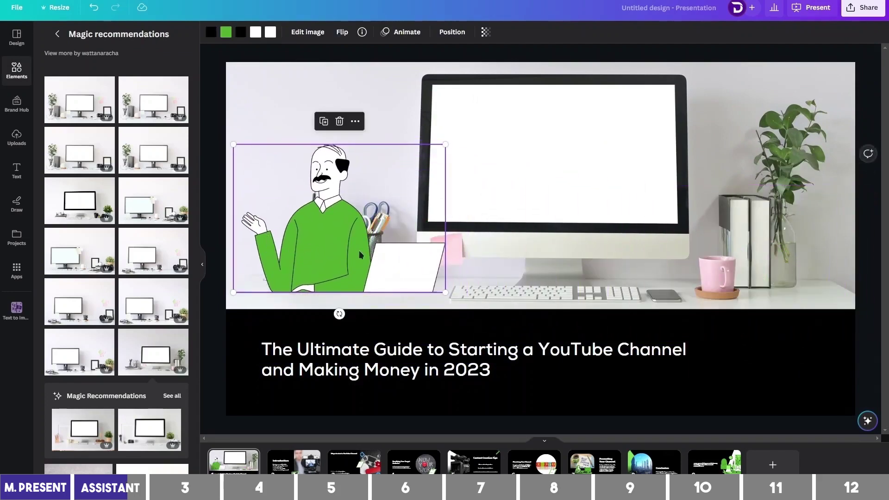
- Add the orange cheering-man graphic in front of the monitor and view all similar graphics
key("/")
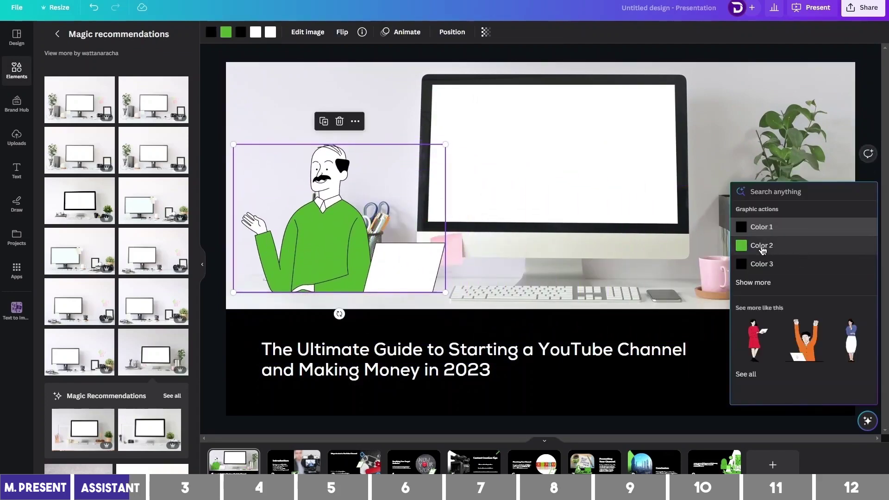
left_click(808, 342)
left_click_drag(567, 289, 517, 288)
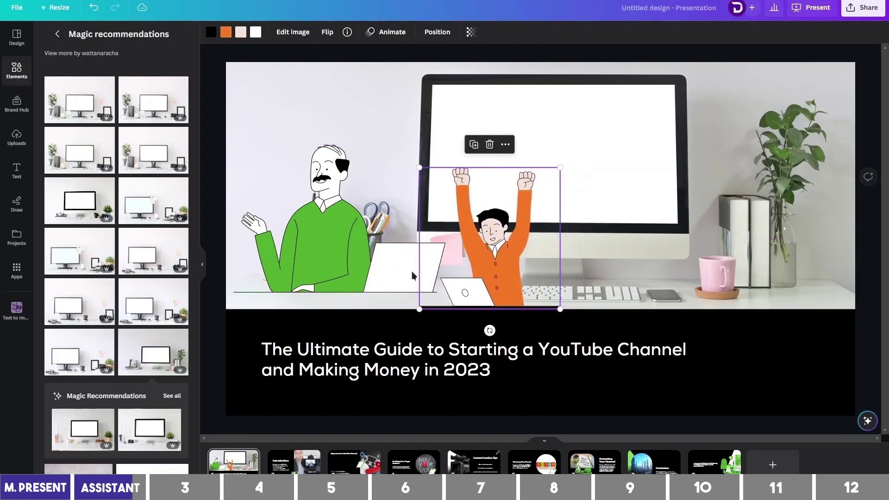
key("/")
left_click(745, 371)
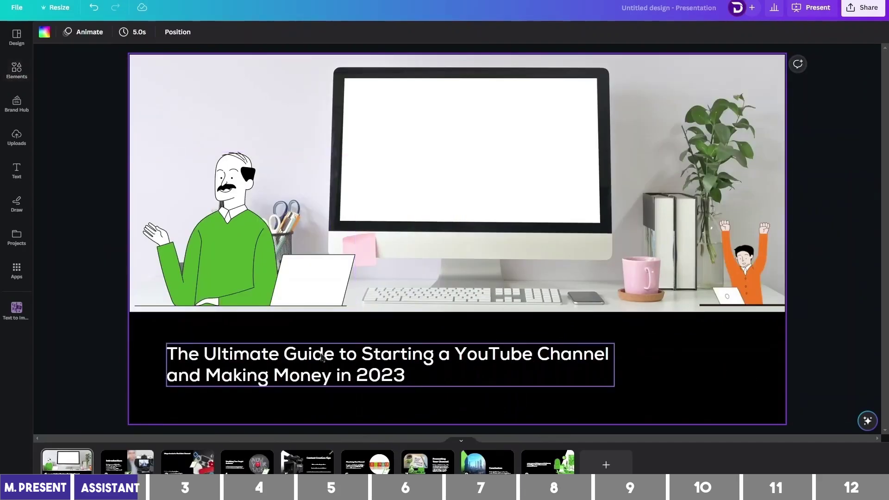
- Give the title the Paytone One Subheading text style, widen its box, and go to slide 4
left_click(443, 371)
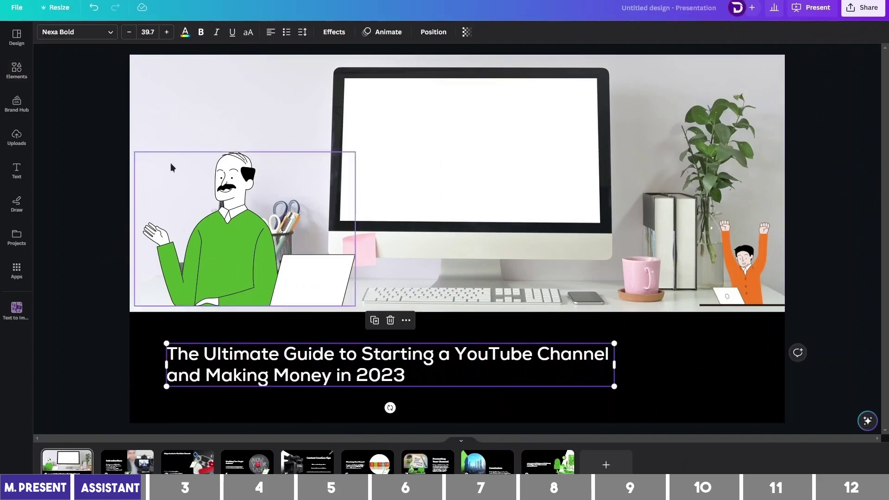
left_click(110, 32)
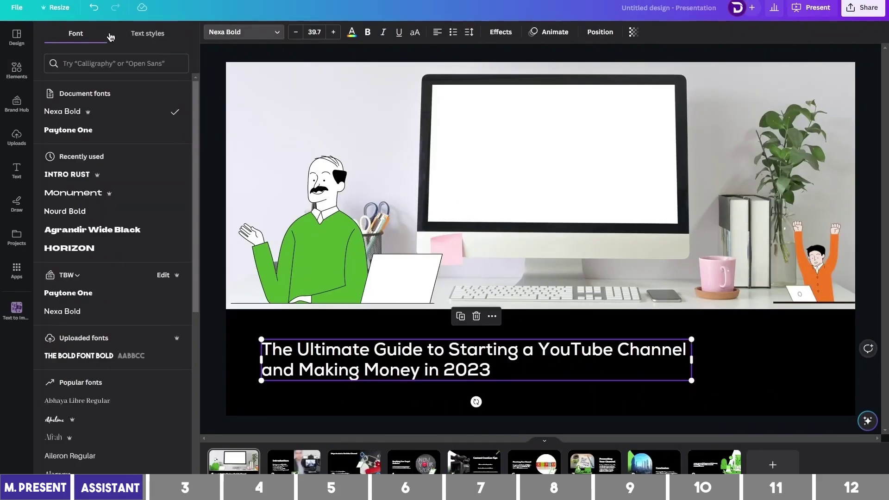
left_click(149, 34)
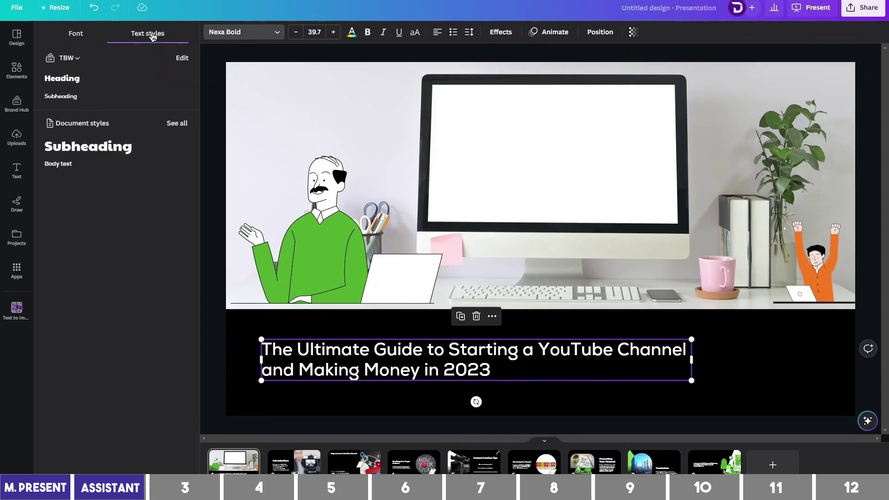
left_click(100, 155)
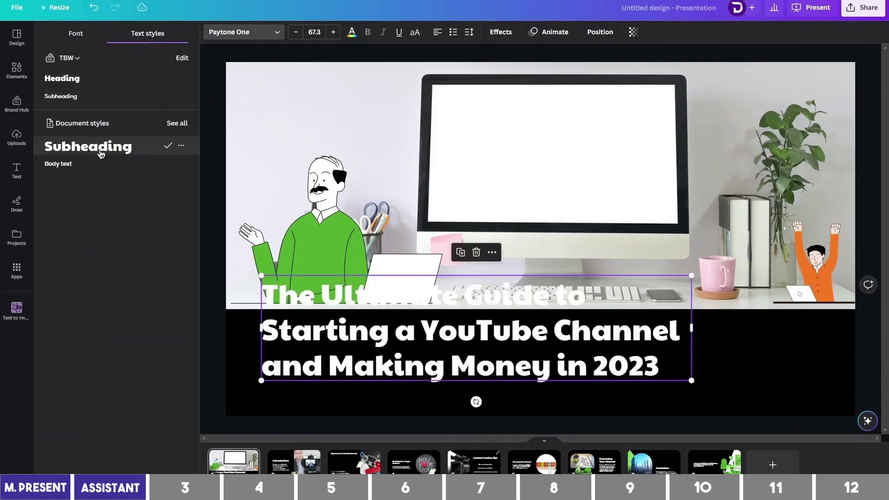
left_click(78, 165)
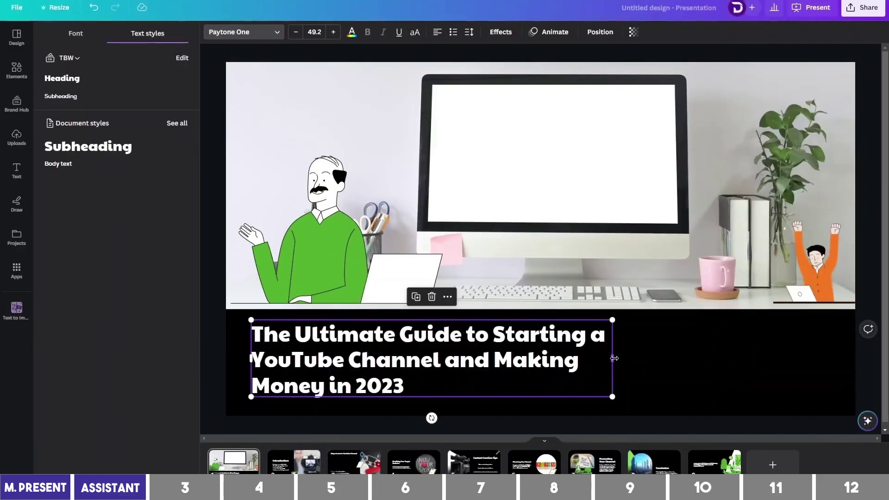
left_click_drag(612, 359, 734, 359)
left_click(207, 340)
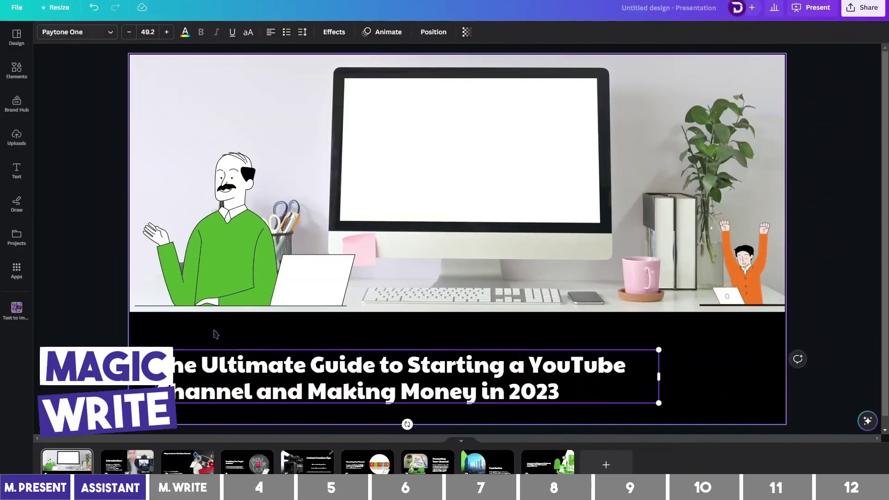
left_click(247, 366)
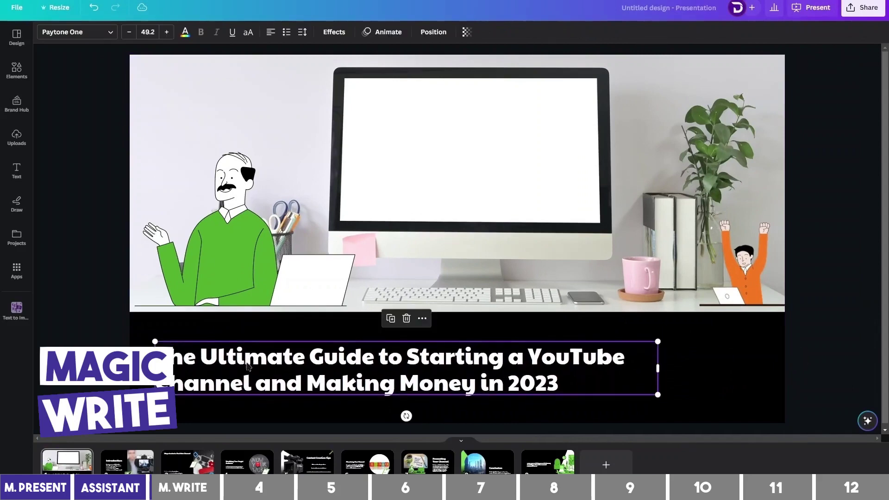
left_click(244, 468)
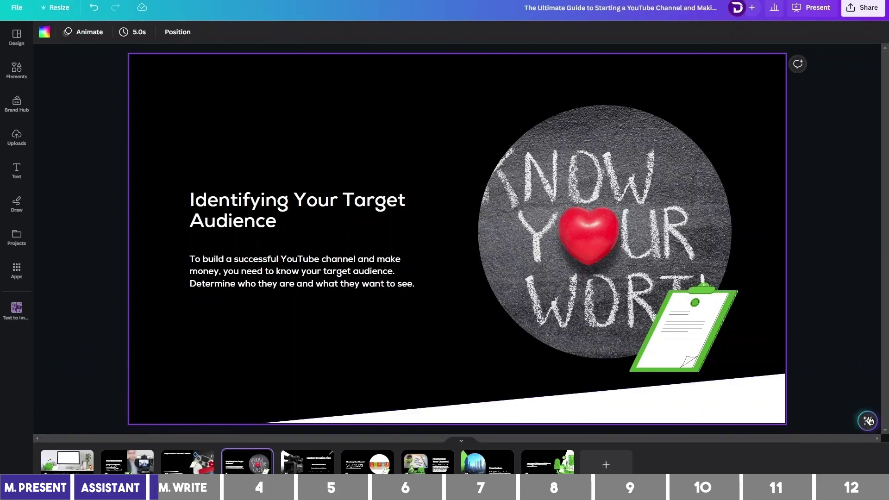
- Generate Magic Write text for 'How to make money on YouTube', then delete it
left_click(867, 420)
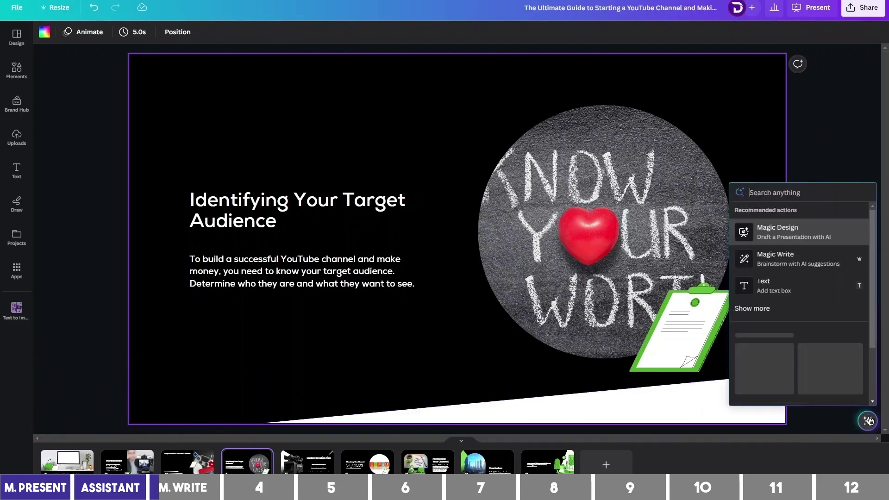
left_click(785, 265)
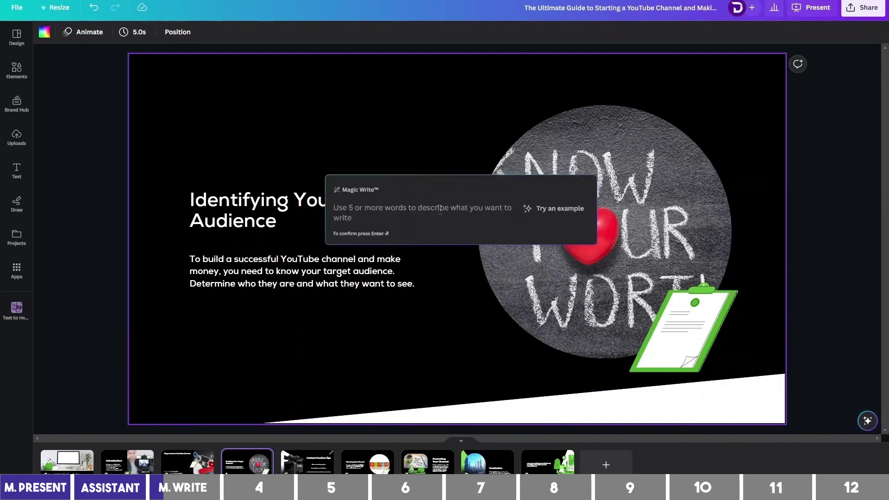
type("How to make money on YouTu")
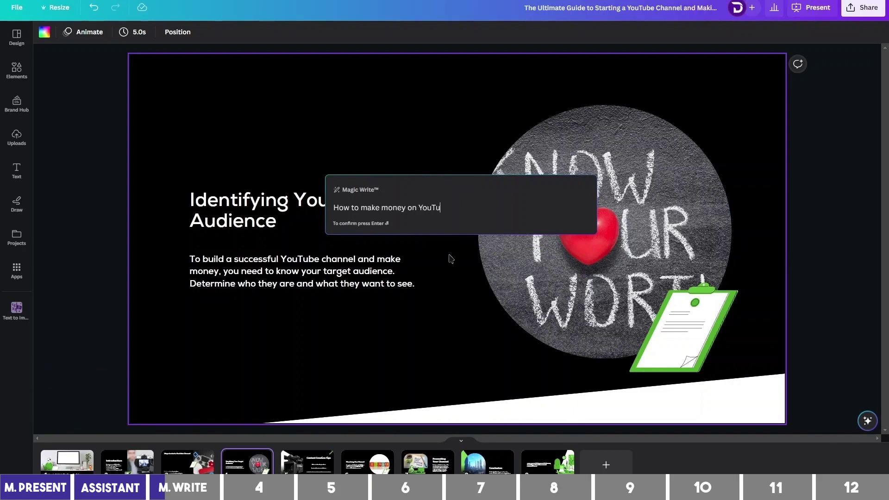
type("be")
key("Return")
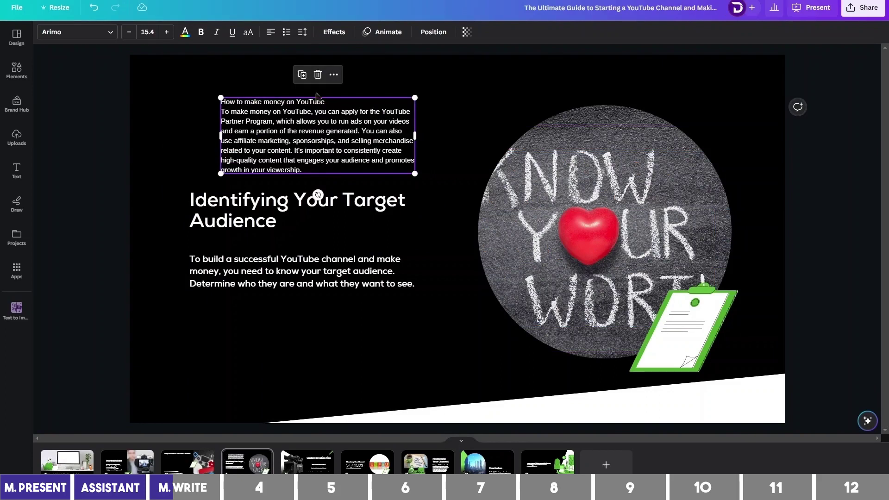
left_click(317, 75)
- Rewrite and then summarize the target-audience paragraph with AI, then open slide 3
left_click(291, 275)
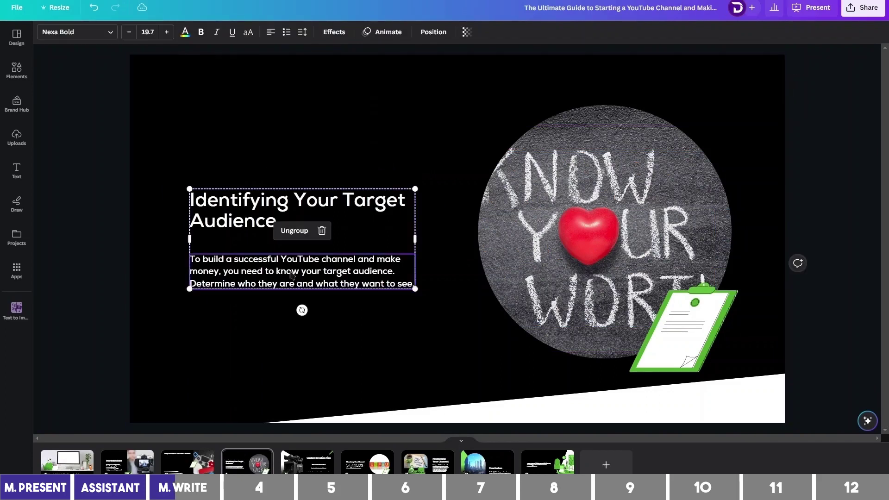
left_click(250, 321)
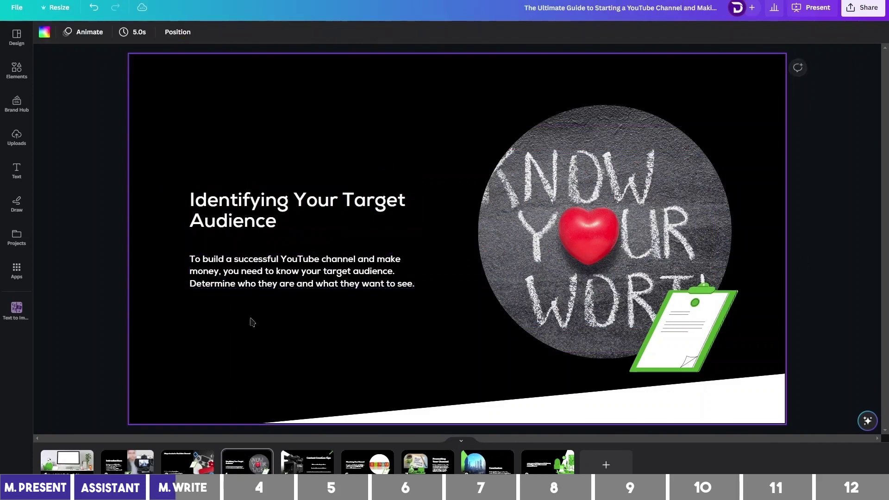
left_click(298, 275)
left_click(867, 421)
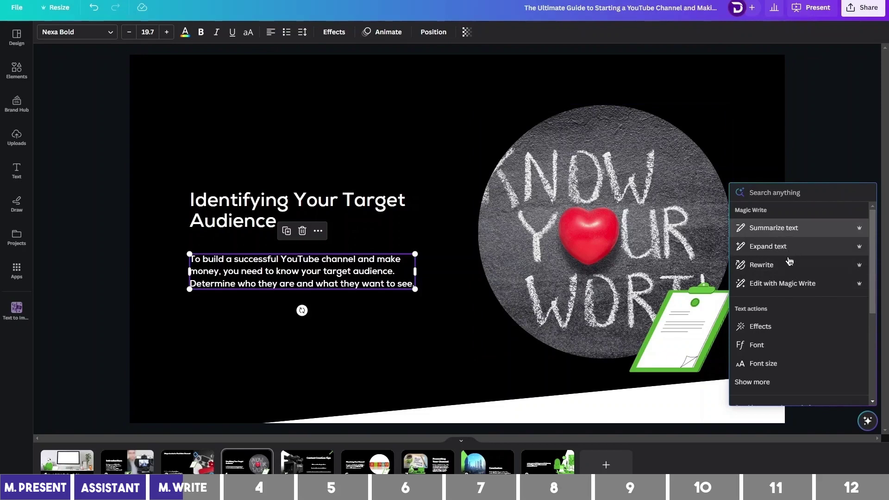
left_click(794, 268)
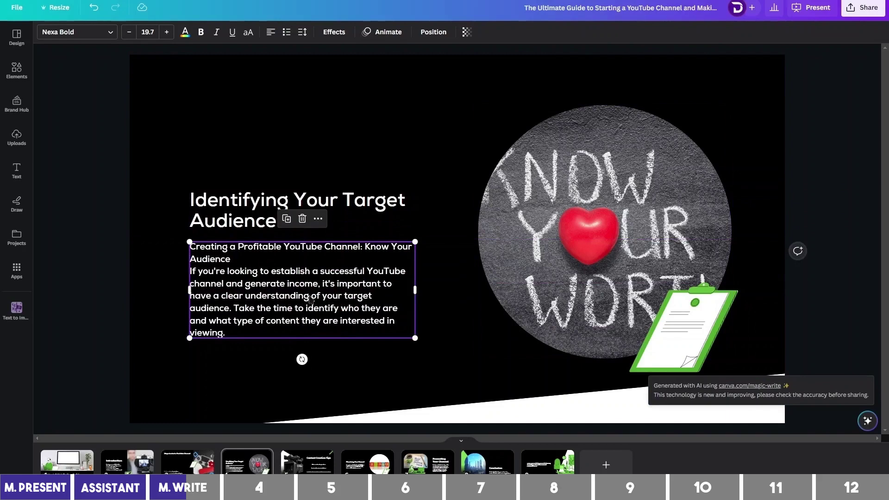
key("slash")
left_click(792, 232)
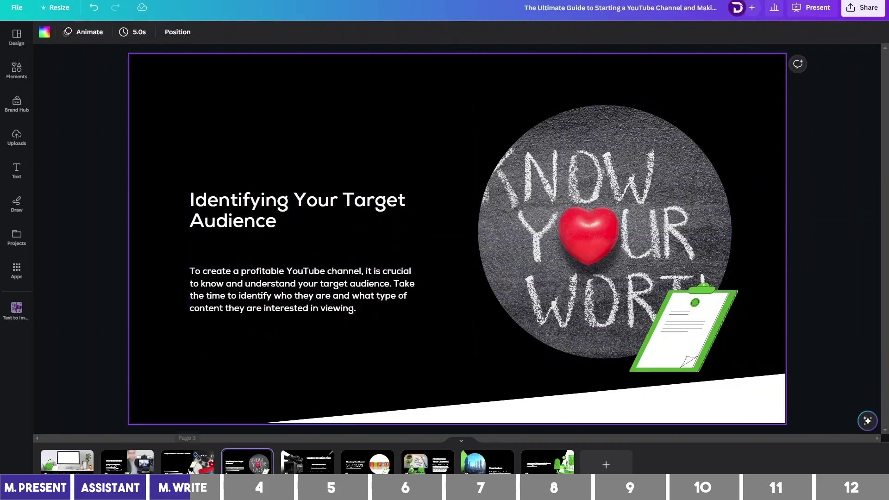
left_click(191, 467)
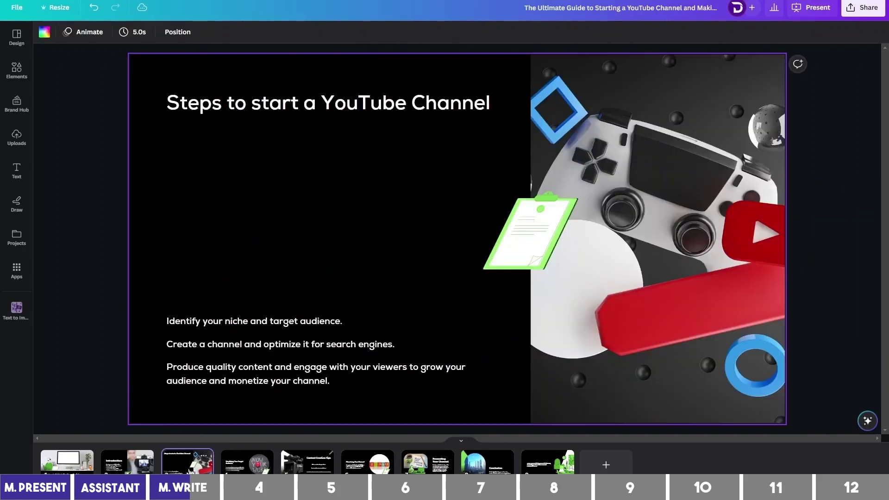
- Ungroup the three step texts and move the first two up to space them out
left_click(239, 334)
left_click(304, 293)
left_click(259, 321)
left_click_drag(259, 320, 259, 206)
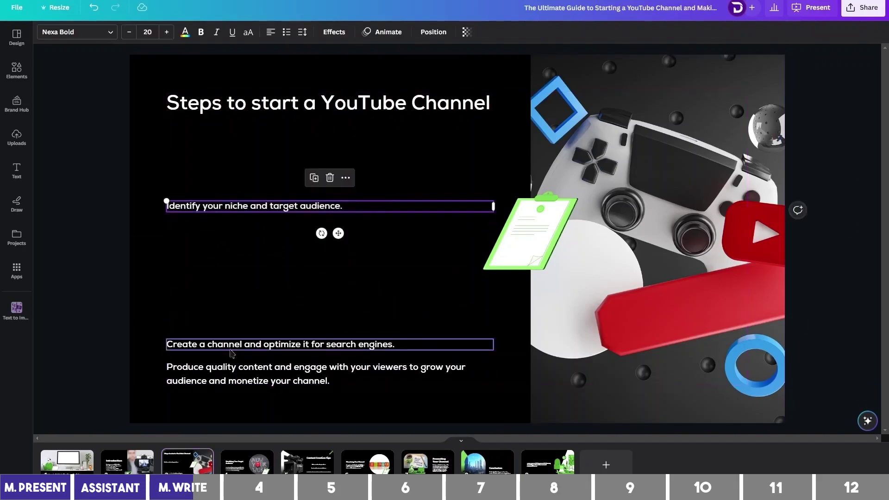
left_click_drag(245, 344, 246, 237)
left_click(245, 246)
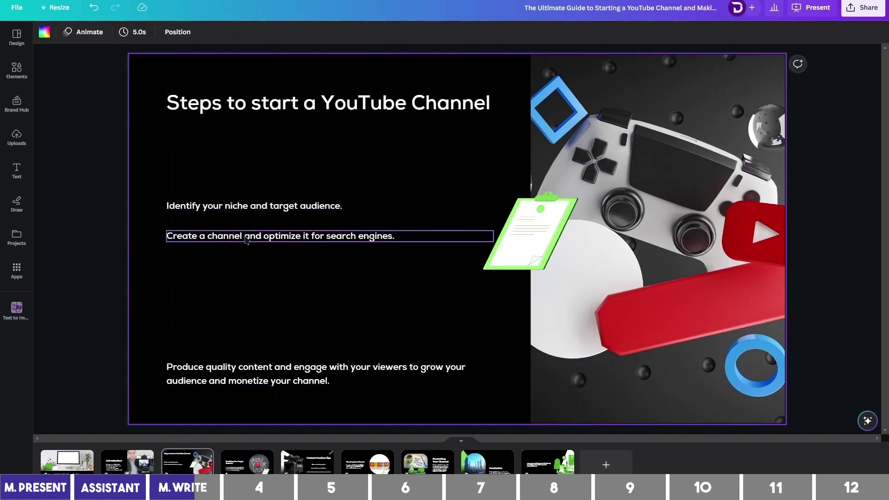
left_click(246, 238)
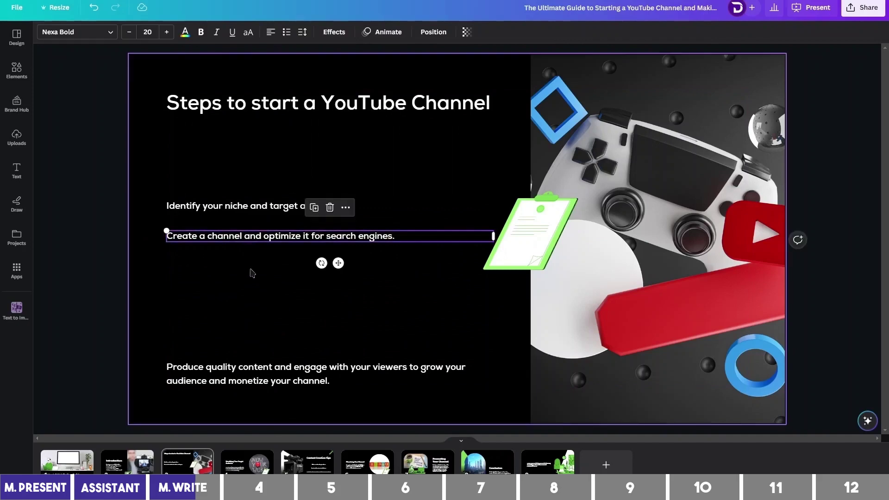
- Add 'How to' and 'YouTube' to step two, then expand it into a ten-step list
double_click(225, 236)
left_click(209, 237)
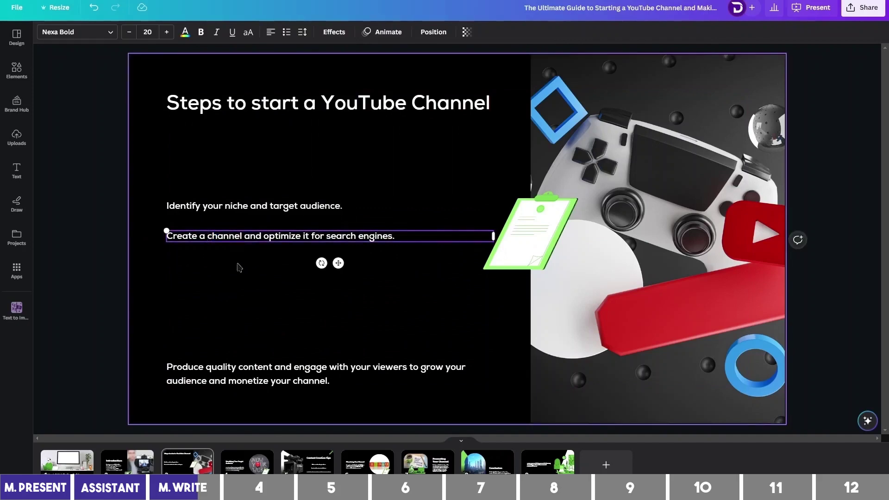
key("Home")
type("How to")
key("ctrl+Right")
key("ctrl+Right")
type("YouTube")
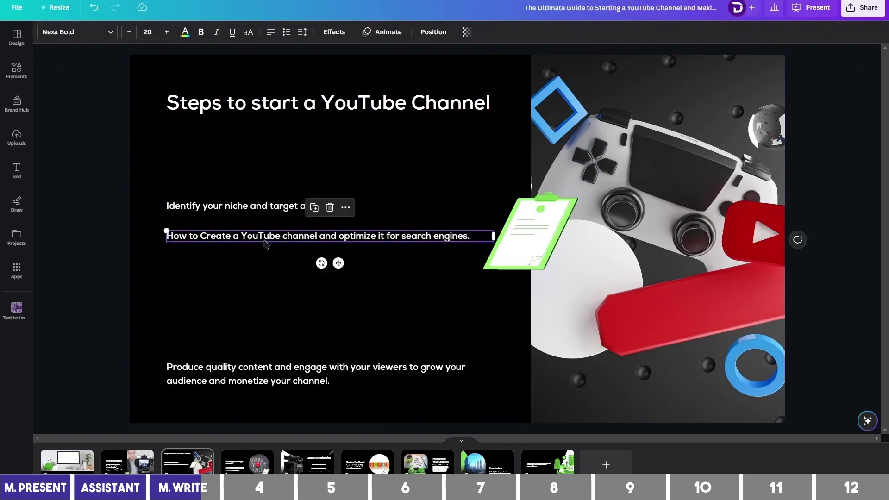
key("slash")
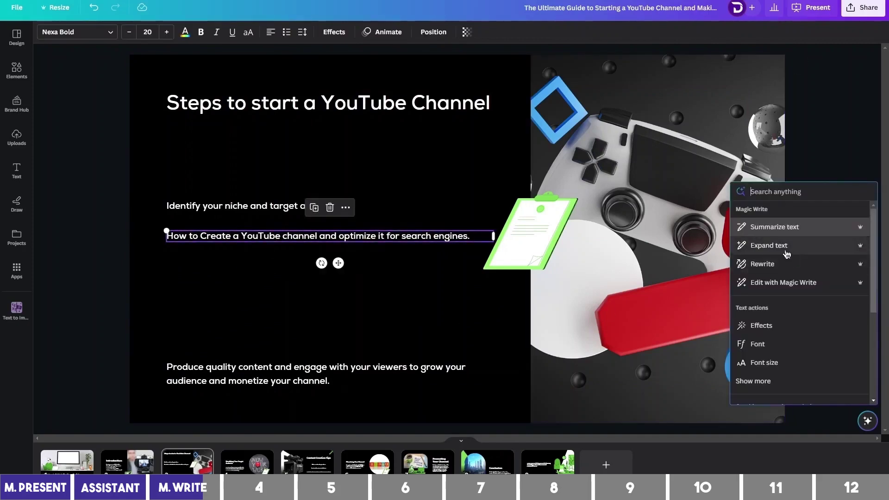
left_click(783, 250)
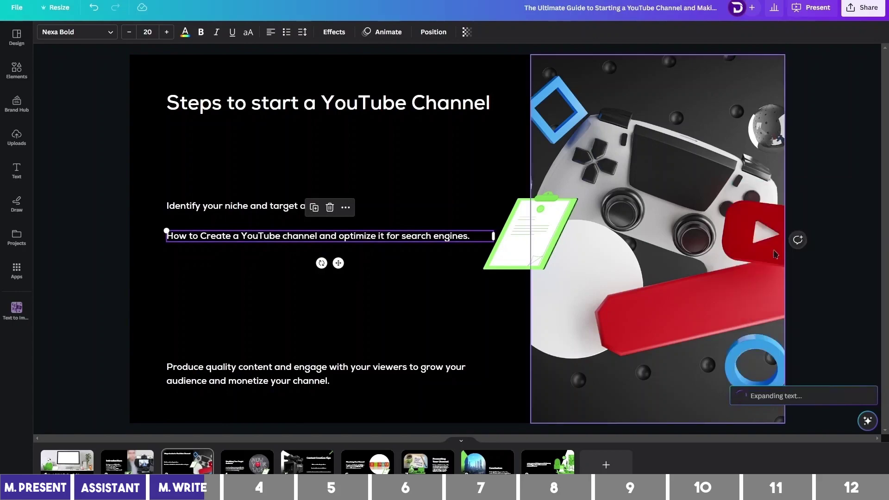
key("Escape")
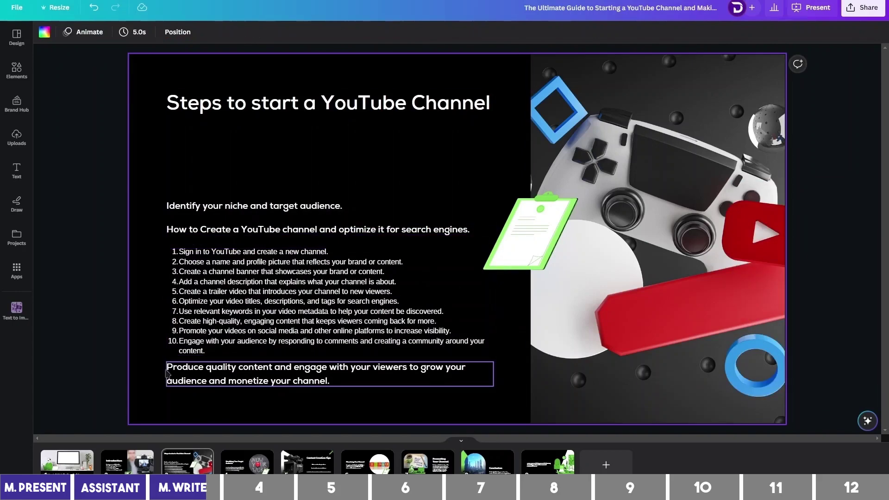
scroll(333, 354, "up", 3)
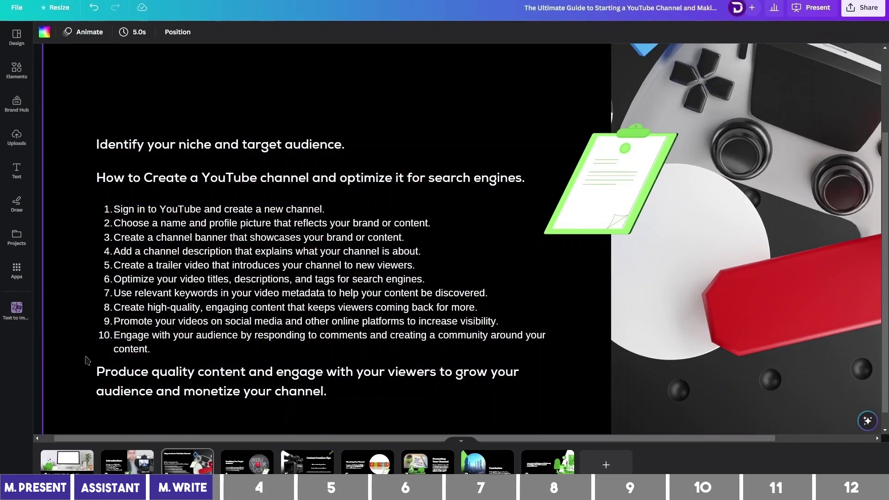
scroll(155, 363, "down", 3)
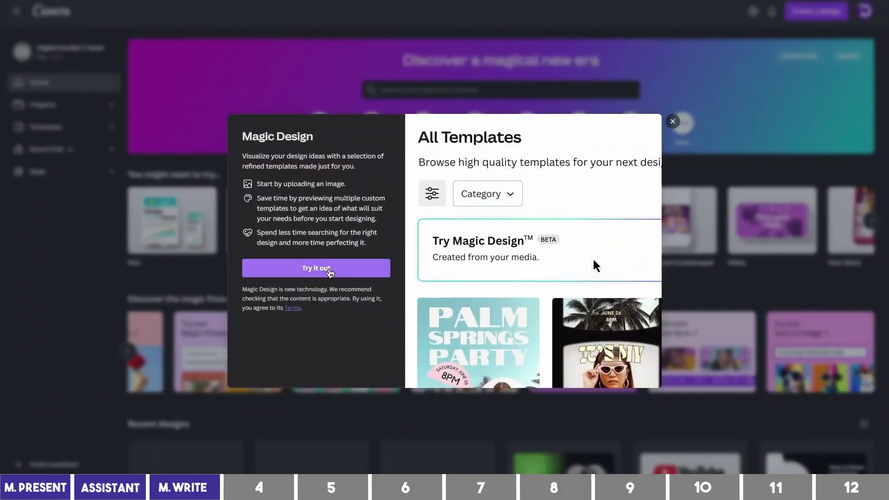
- On the templates page, give Magic Design the uploaded grey-jacket speaker photo
scroll(596, 266, "down", 2)
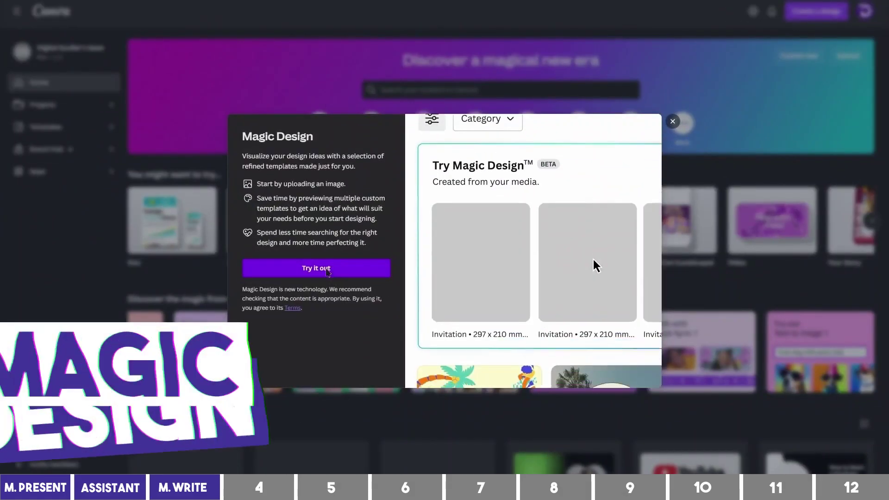
left_click(327, 271)
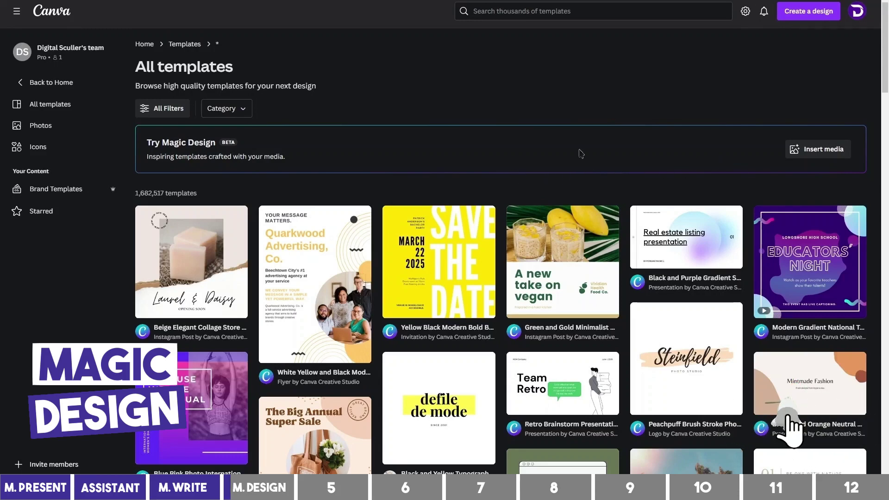
left_click(806, 155)
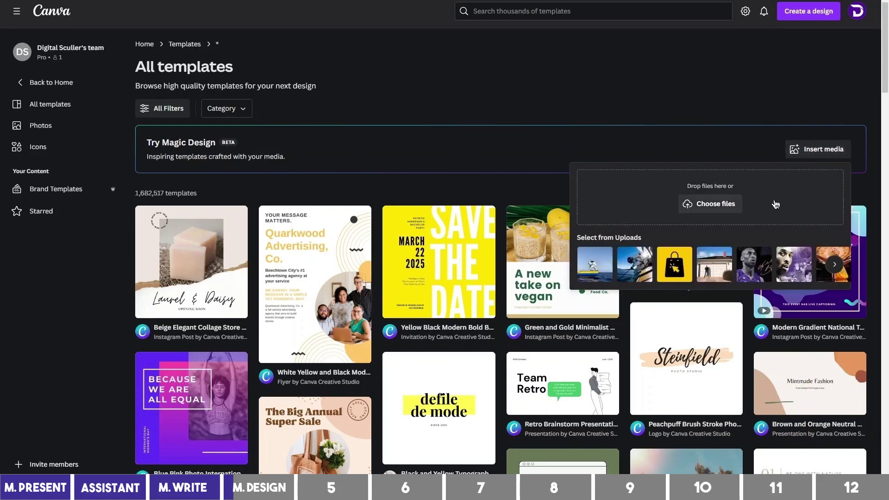
left_click(834, 264)
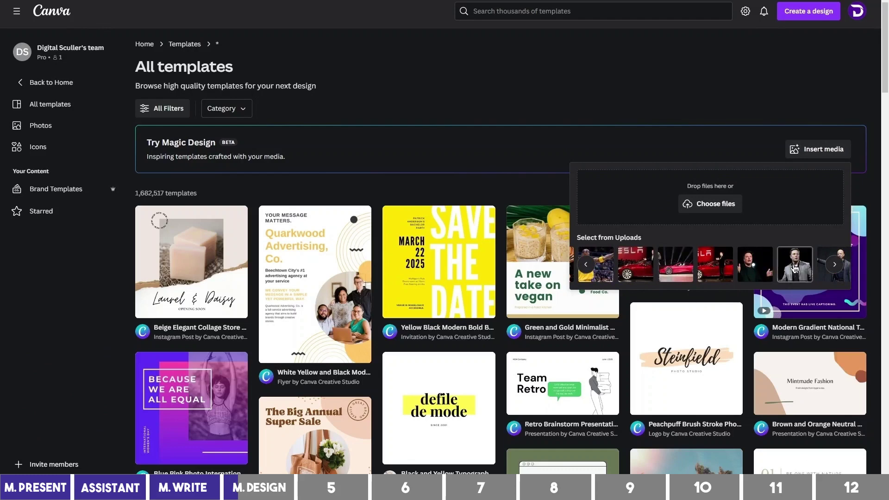
left_click(794, 265)
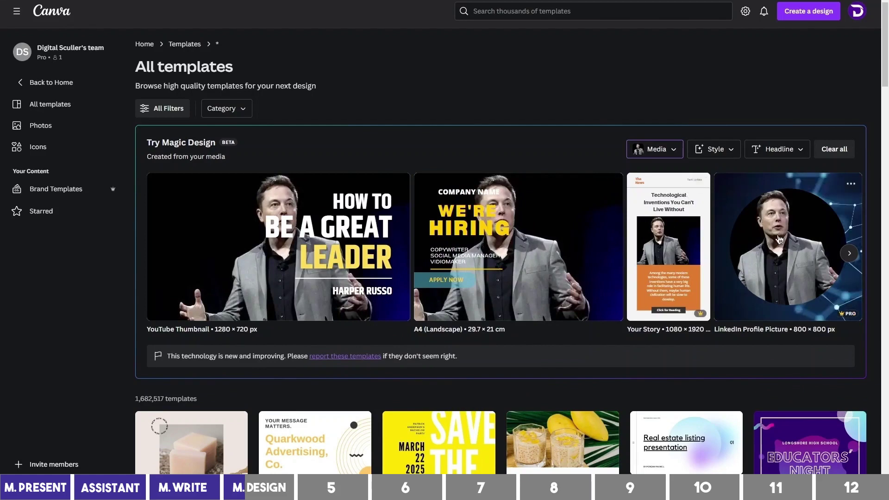
- Page through the generated templates and preview the 'How To Be A Great Leader' thumbnail
left_click(849, 254)
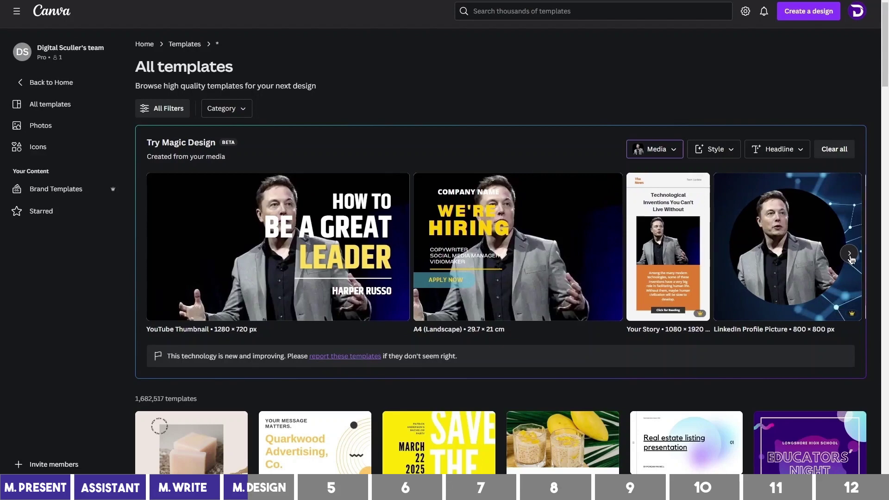
left_click(850, 255)
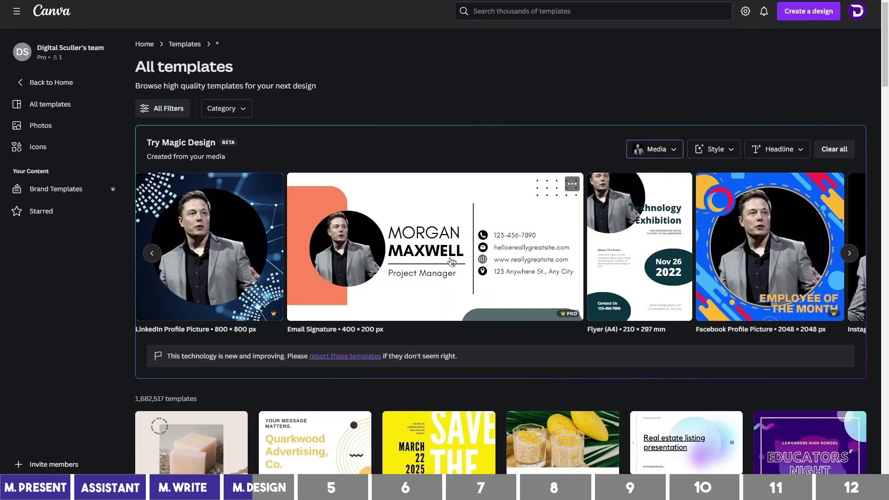
left_click(848, 254)
left_click(254, 261)
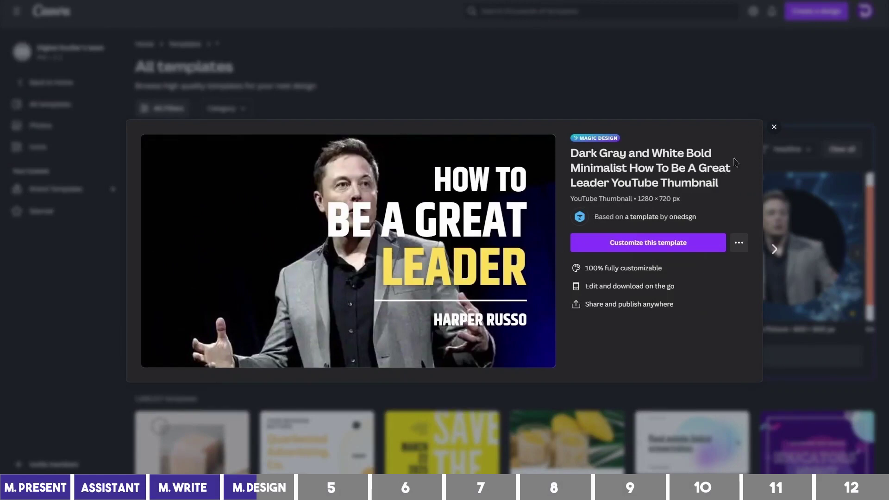
key("Escape")
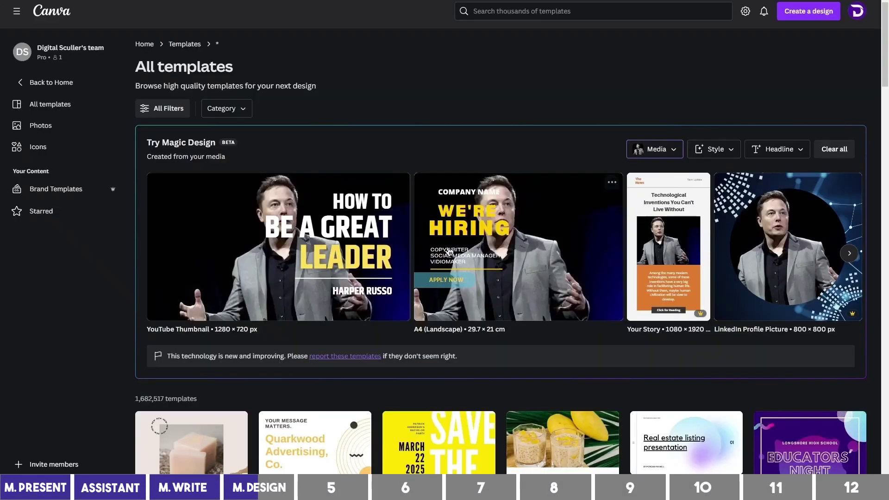
- Switch Magic Design's source image to the red Tesla photo and browse the car templates
left_click(661, 151)
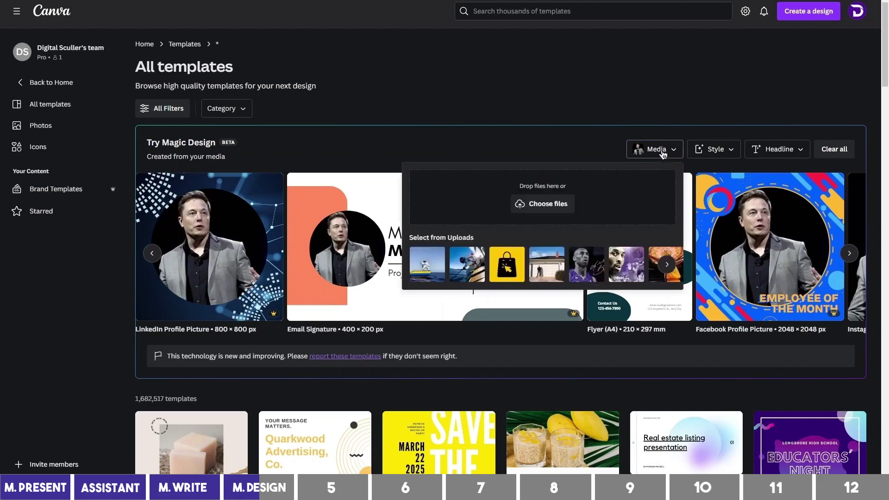
left_click(665, 266)
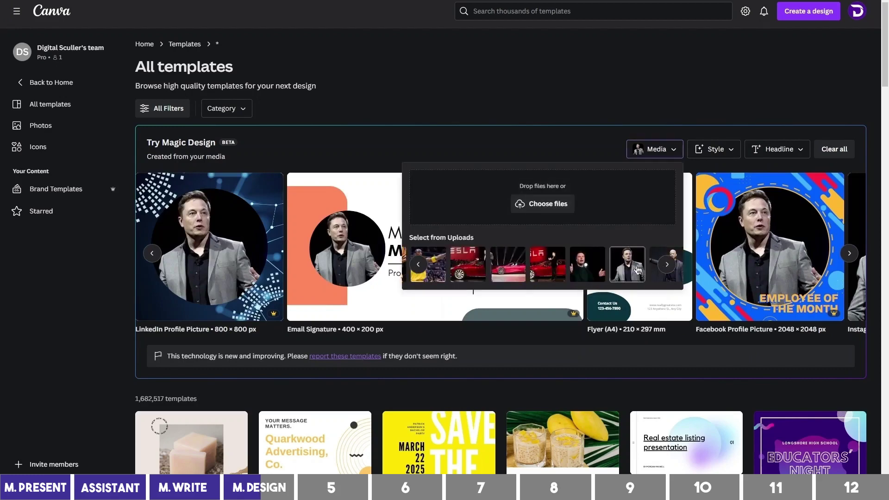
scroll(624, 273, "left", 3)
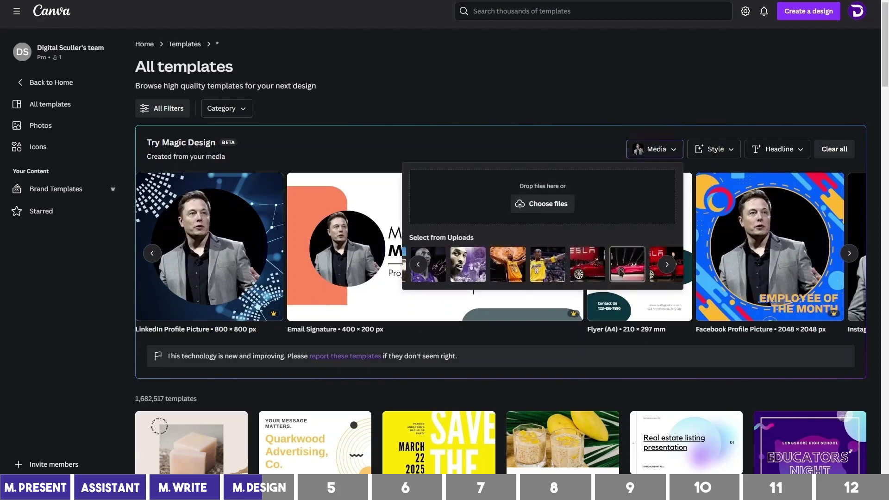
left_click(626, 263)
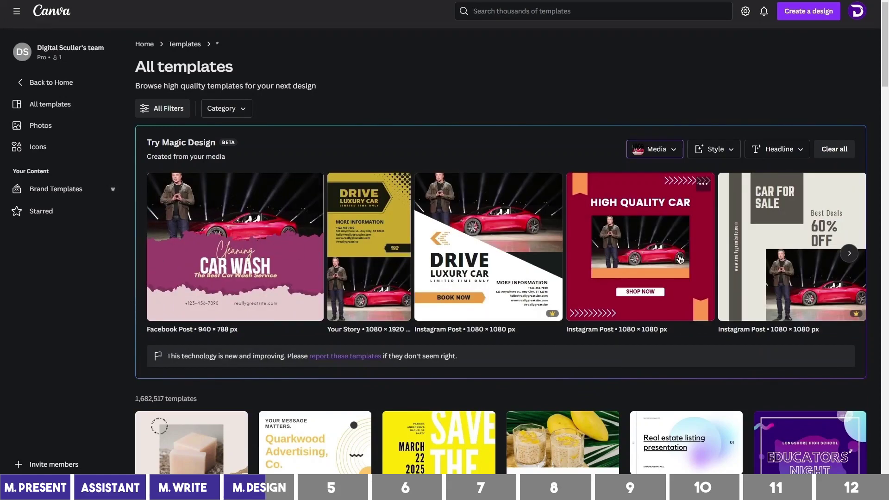
left_click(852, 254)
- Add the headline 'Unveiling the new Tesla' to the suggestions and preview the Automotive Instagram Story template
left_click(778, 149)
type("Unveiling the new Tesla")
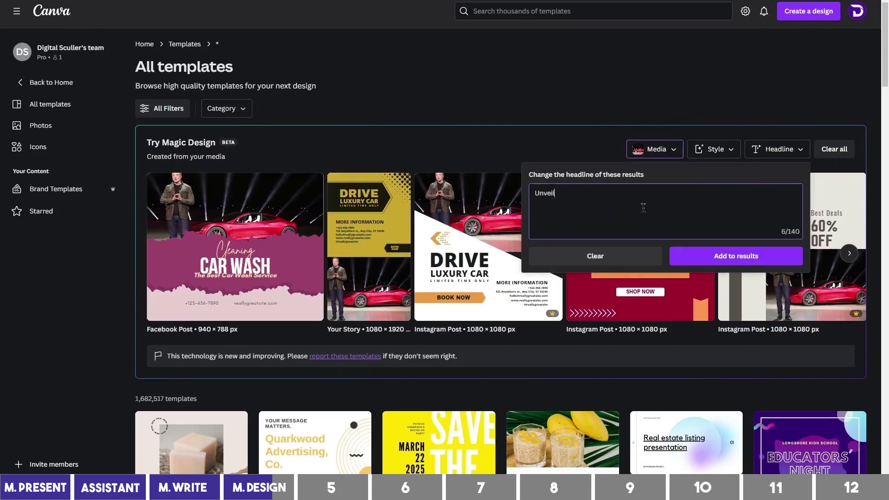
left_click(725, 264)
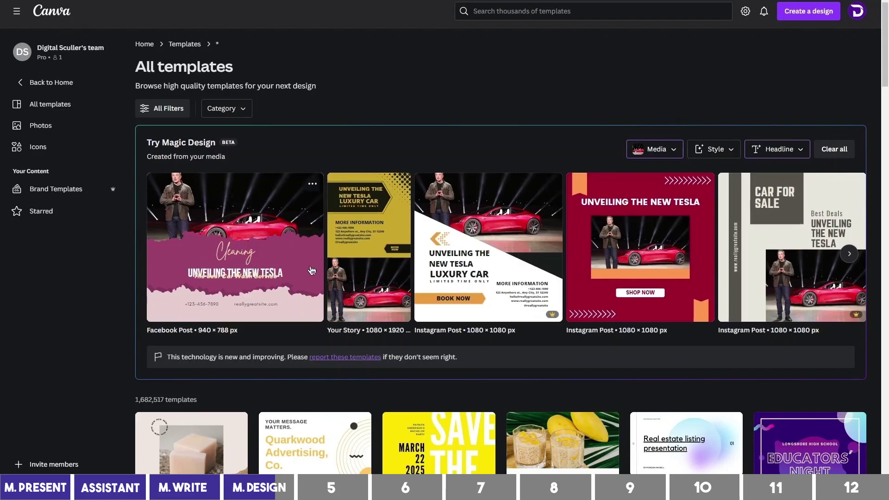
left_click(369, 265)
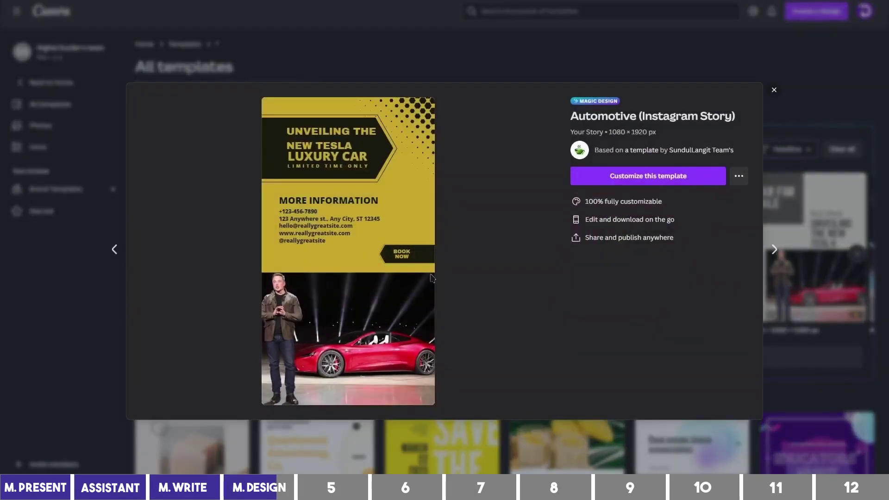
- Browse the generated Tesla designs, return to Car For Sale, and customize that Instagram post
left_click(774, 250)
left_click(774, 250)
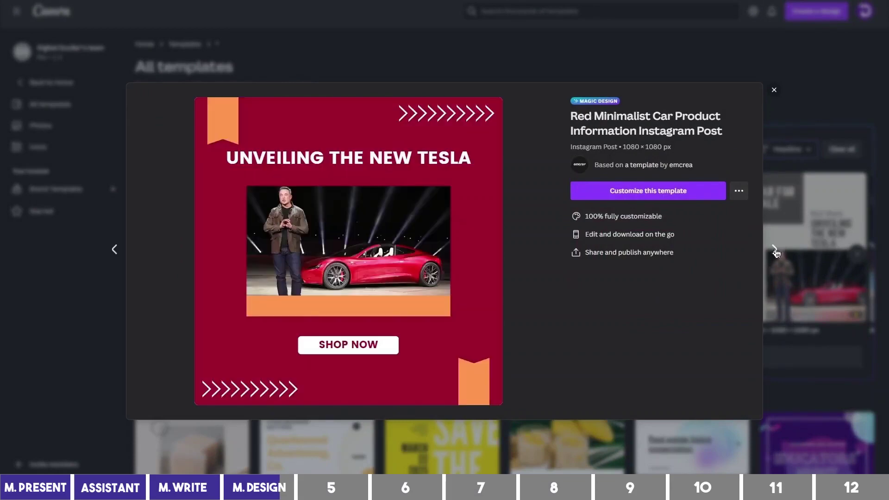
left_click(774, 250)
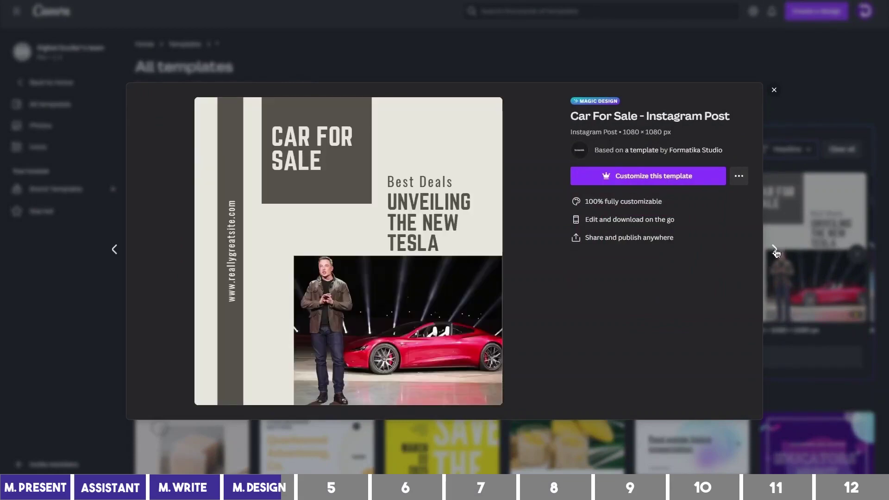
left_click(774, 250)
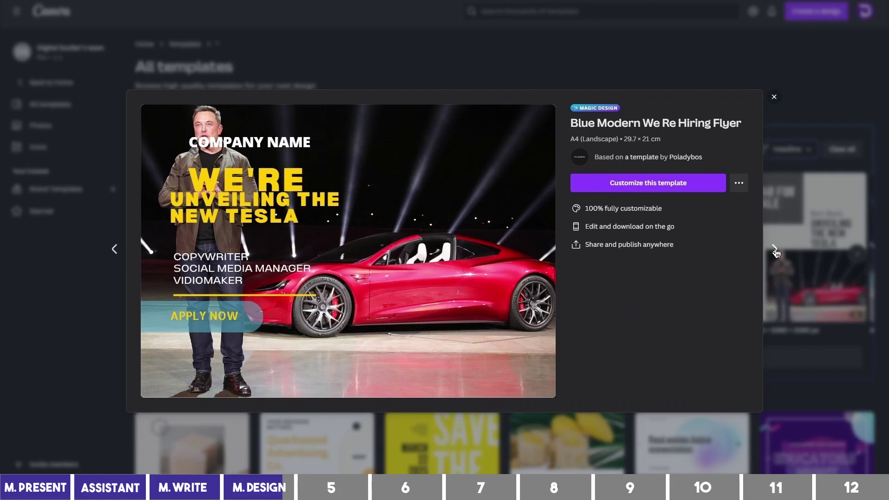
key("Left")
left_click(657, 183)
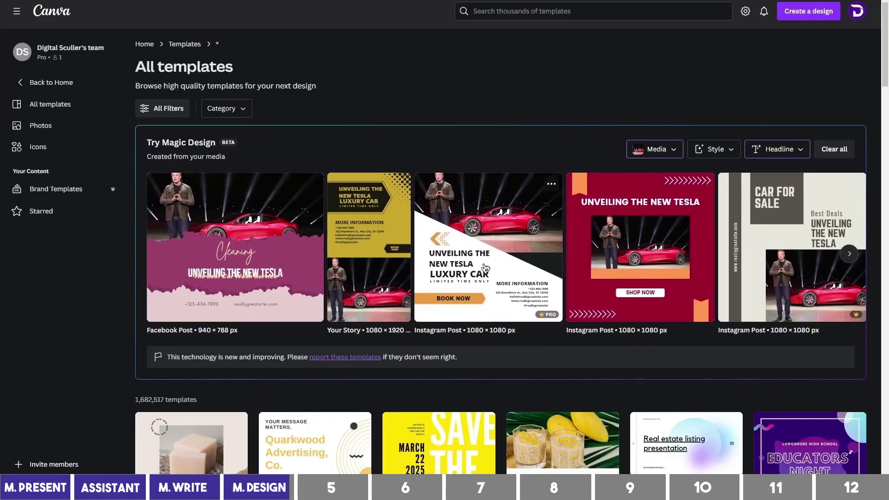
- Open the Modern Automotive post for editing and shift its top car photo slightly down within the frame
left_click(485, 267)
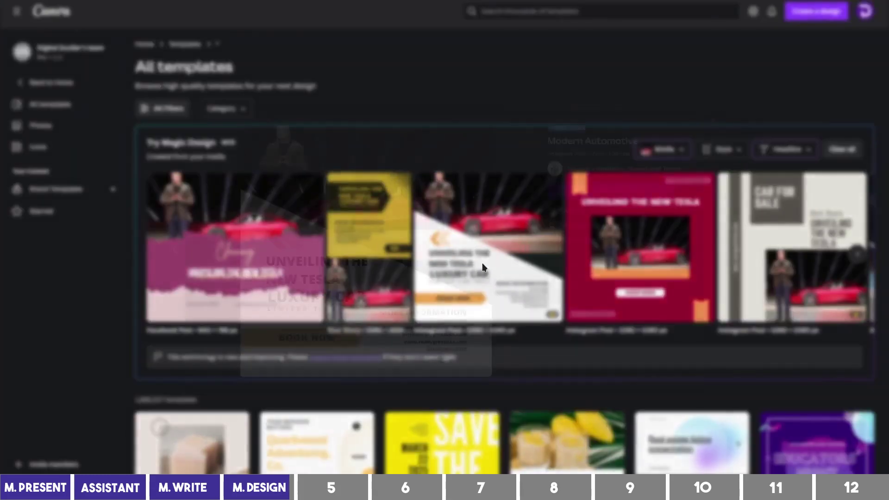
left_click(640, 175)
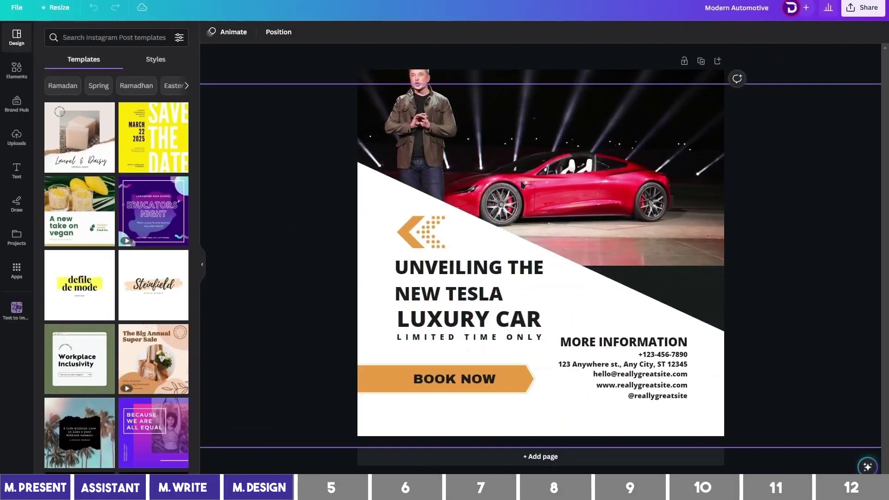
left_click(448, 84)
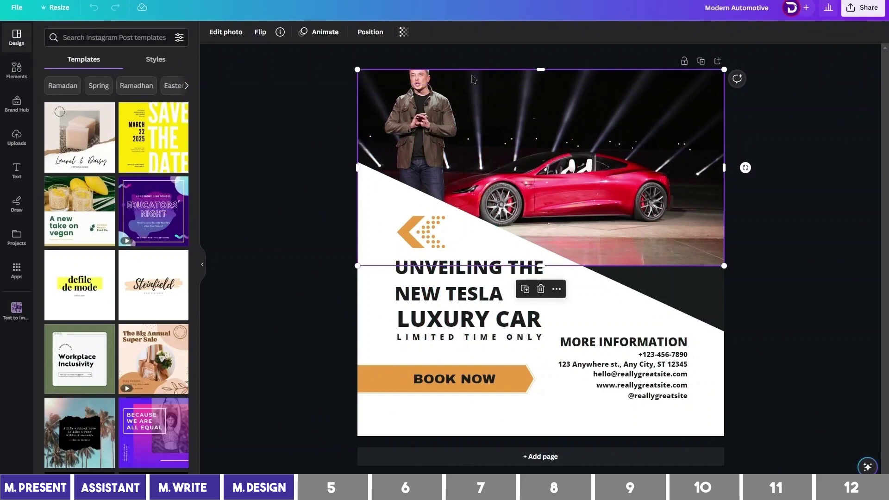
double_click(479, 86)
left_click_drag(539, 287, 537, 267)
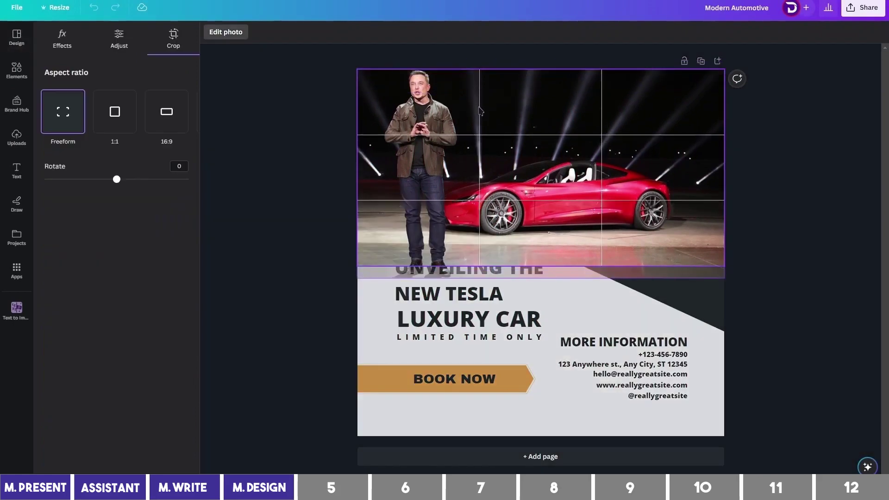
left_click(537, 267)
left_click(293, 263)
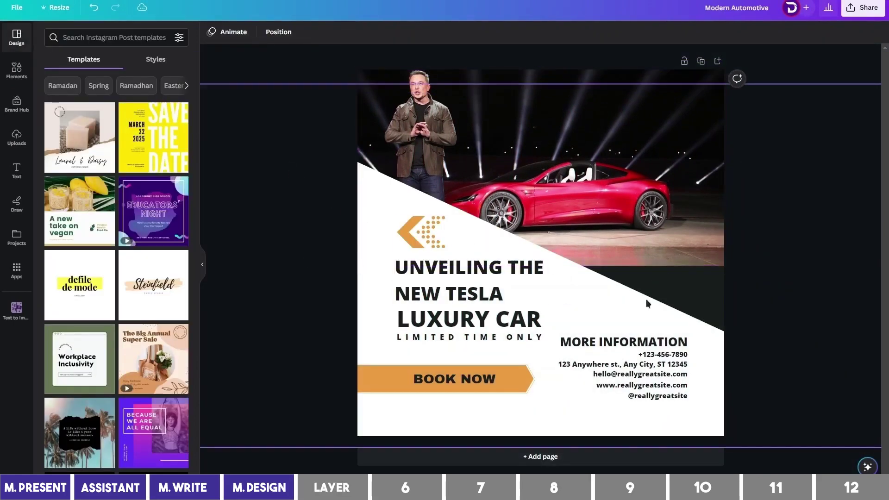
left_click(17, 69)
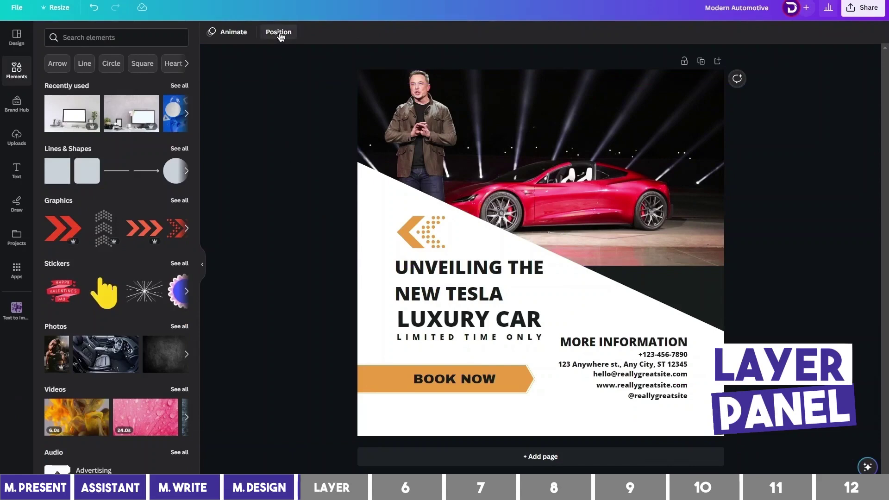
left_click(280, 35)
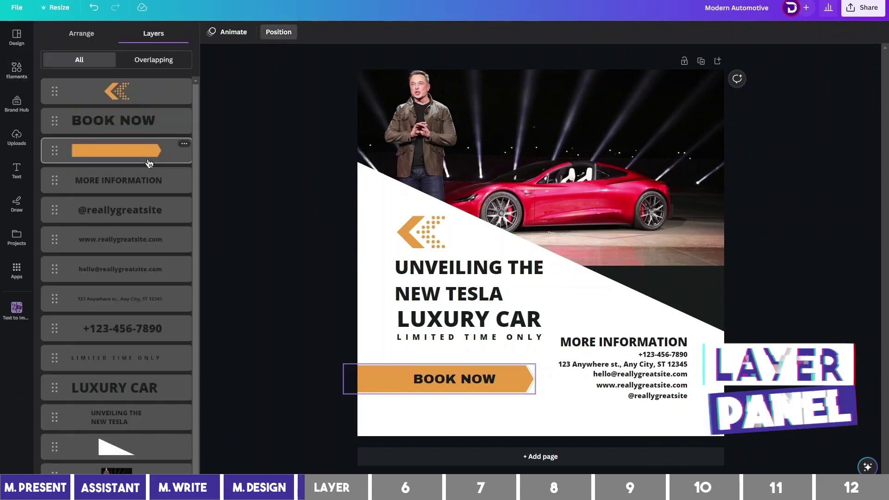
left_click(56, 122)
left_click_drag(56, 122, 47, 161)
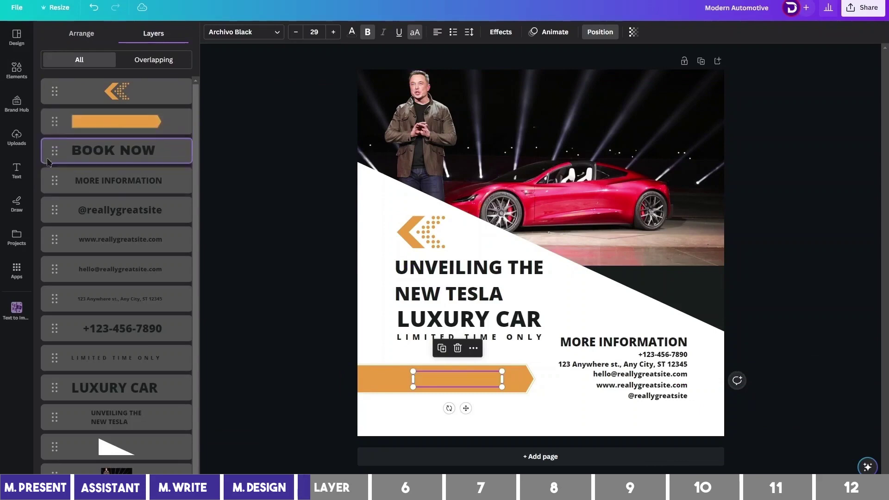
left_click(254, 238)
left_click(455, 391)
left_click(455, 391)
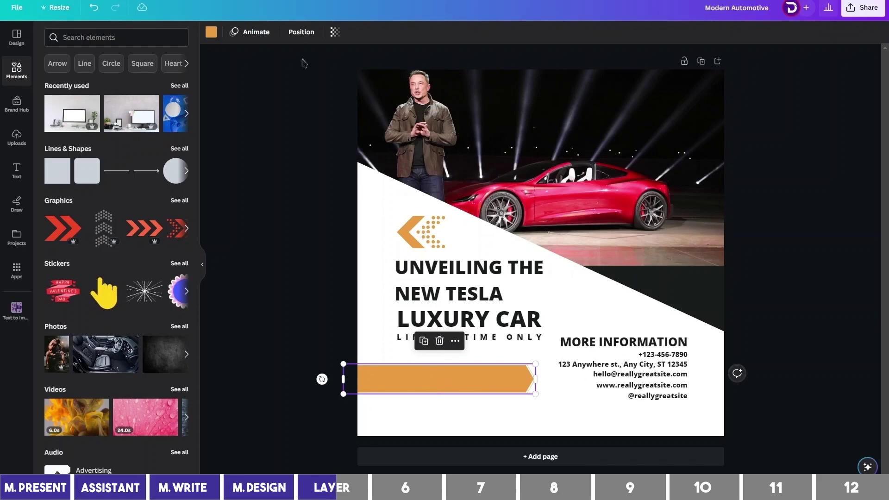
left_click(301, 32)
left_click_drag(155, 148, 144, 115)
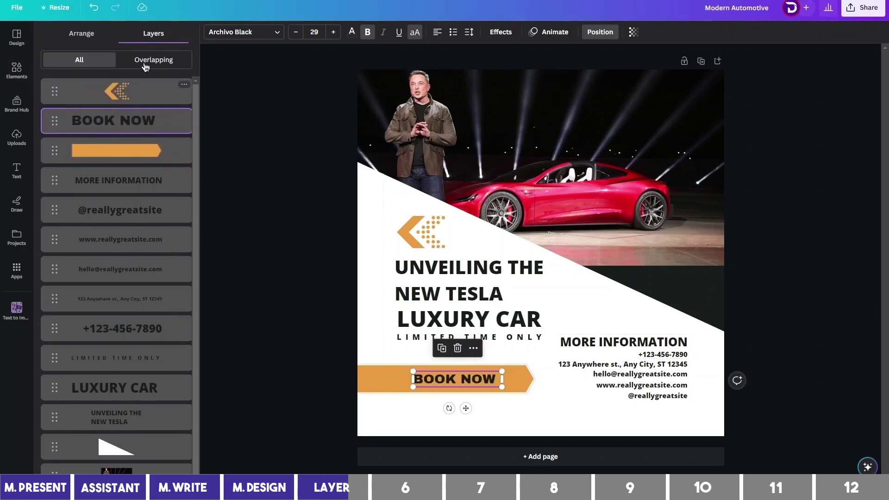
left_click(143, 61)
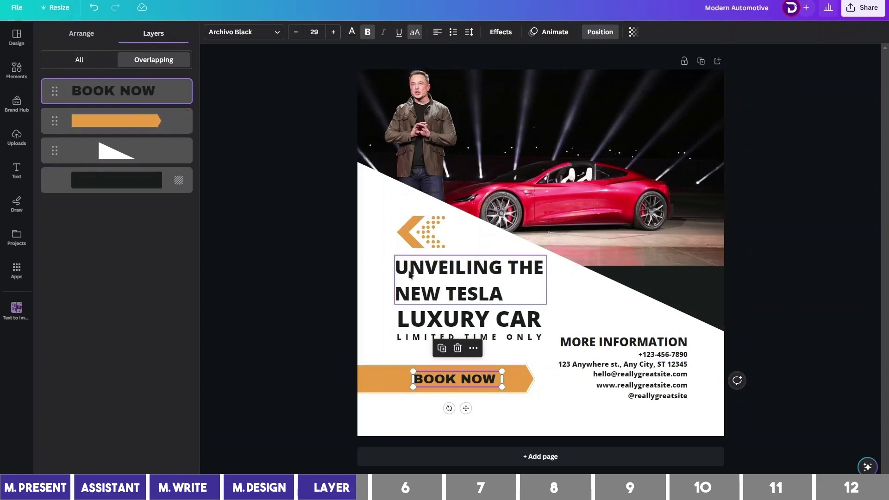
left_click(430, 281)
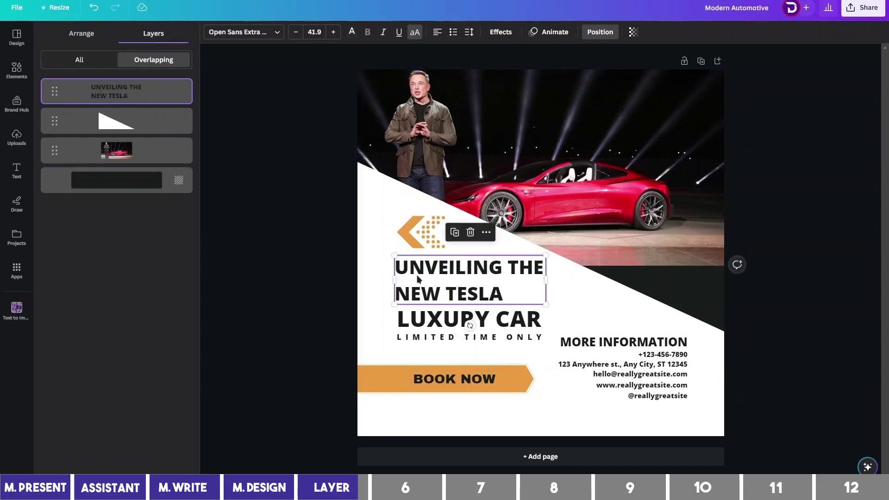
left_click(418, 233)
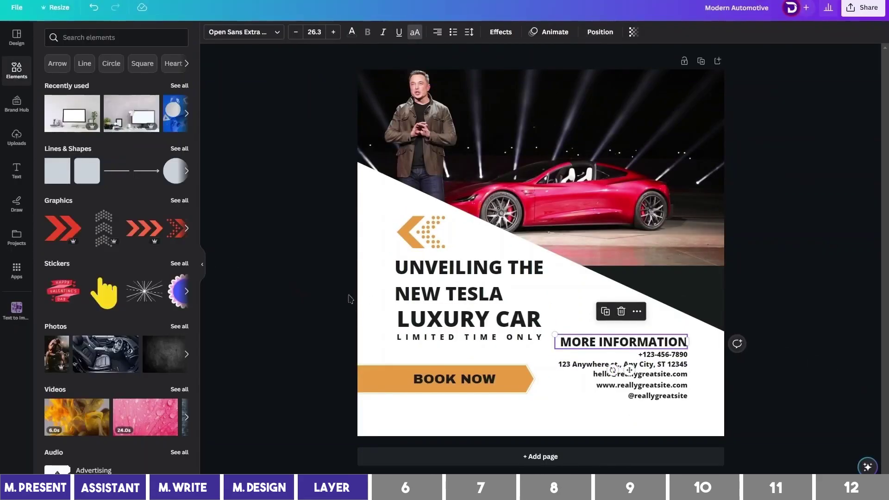
left_click(363, 377)
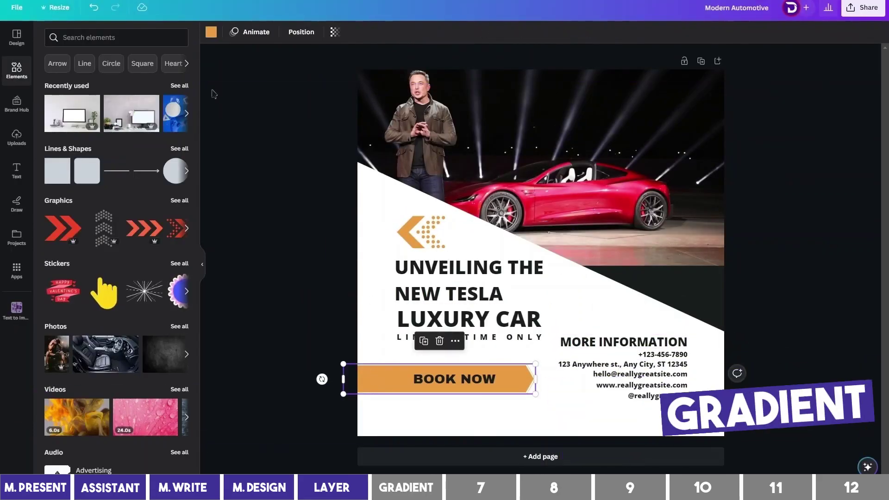
- Try preset gradients on the BOOK NOW button, then start a custom gradient fill
left_click(213, 34)
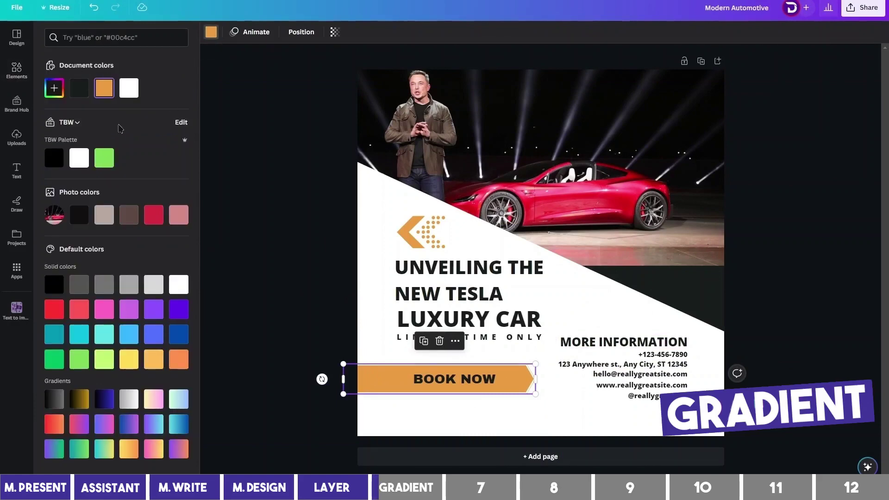
left_click(55, 425)
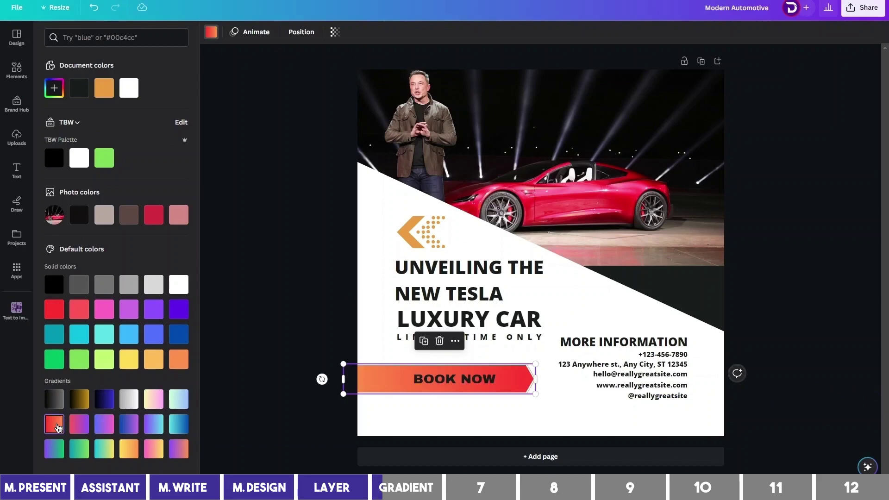
left_click(78, 425)
left_click(105, 430)
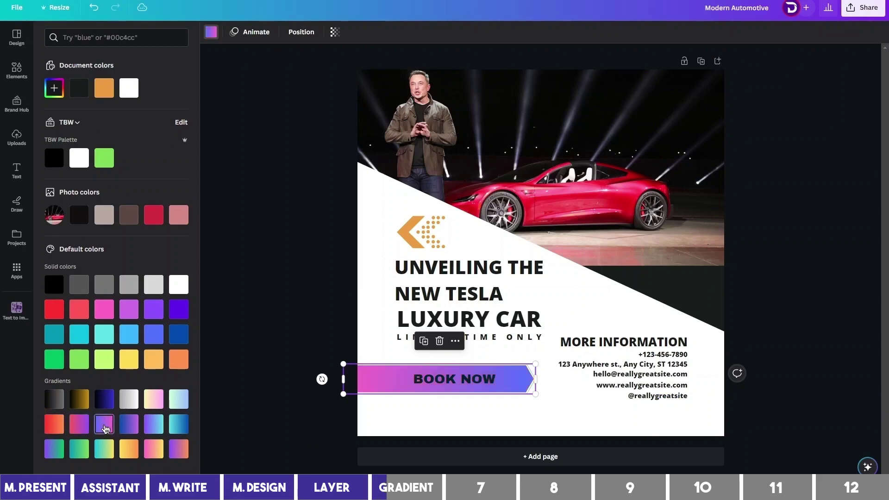
left_click(88, 426)
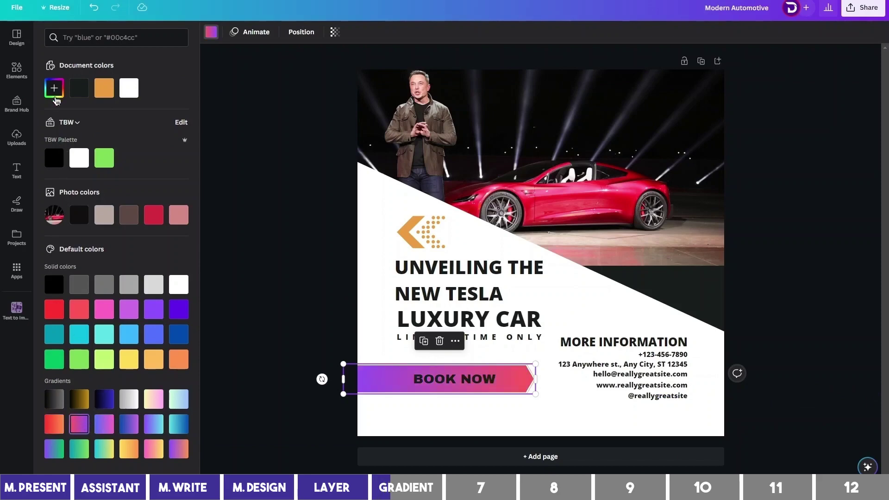
left_click(54, 89)
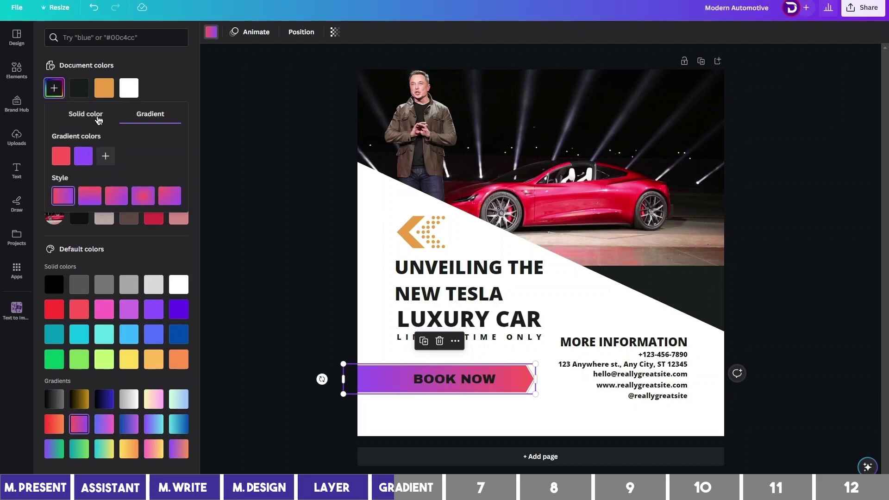
left_click(99, 120)
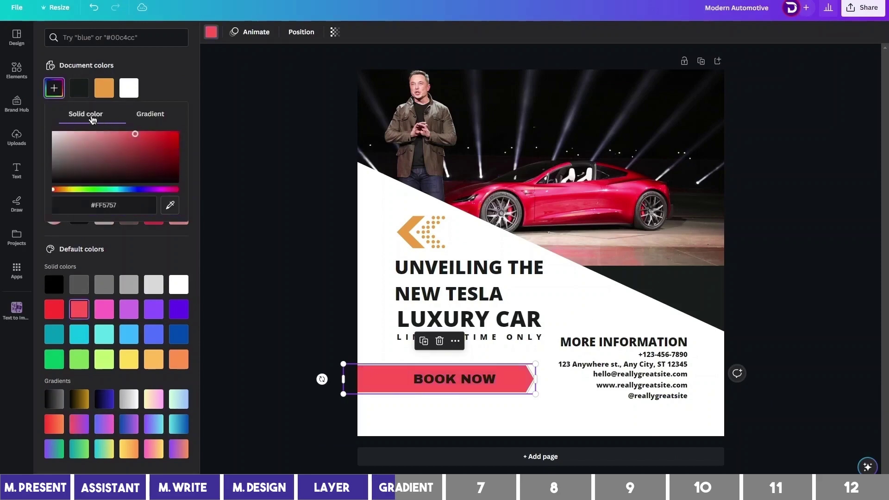
left_click(146, 117)
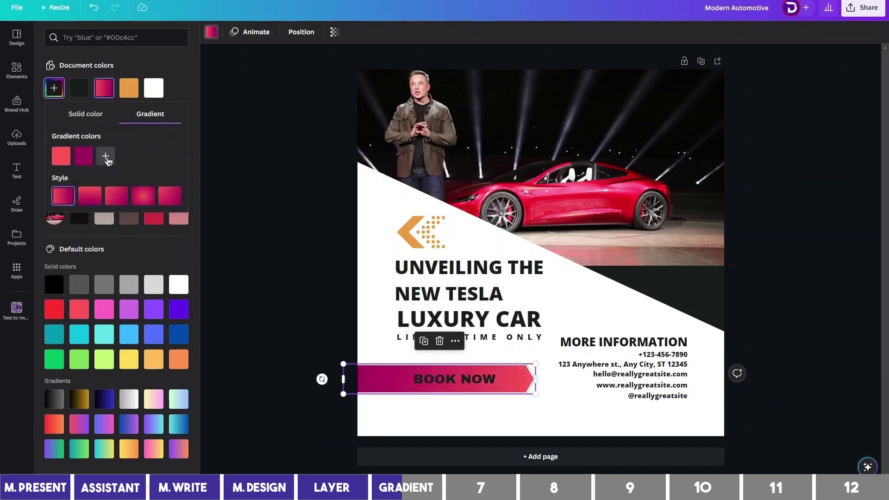
- Add pink and mint-green colour stops to the button's custom gradient
left_click(106, 157)
left_click(159, 200)
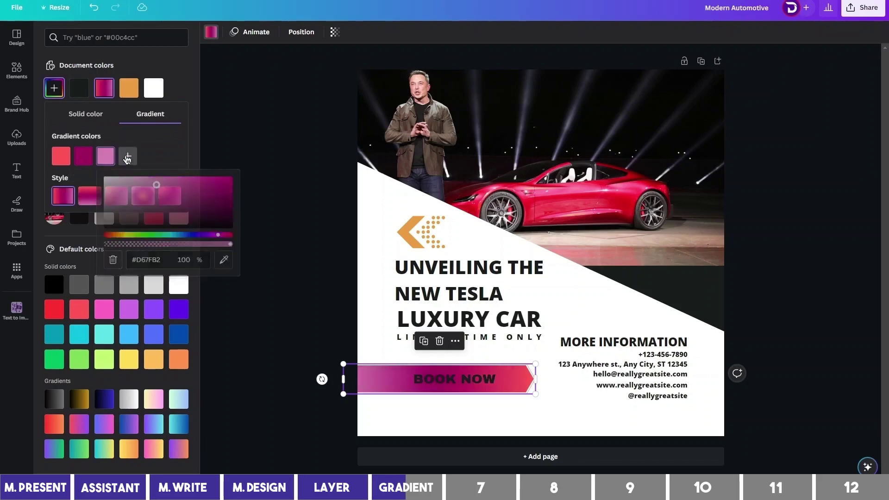
left_click(128, 155)
left_click(226, 186)
left_click(207, 235)
left_click(173, 143)
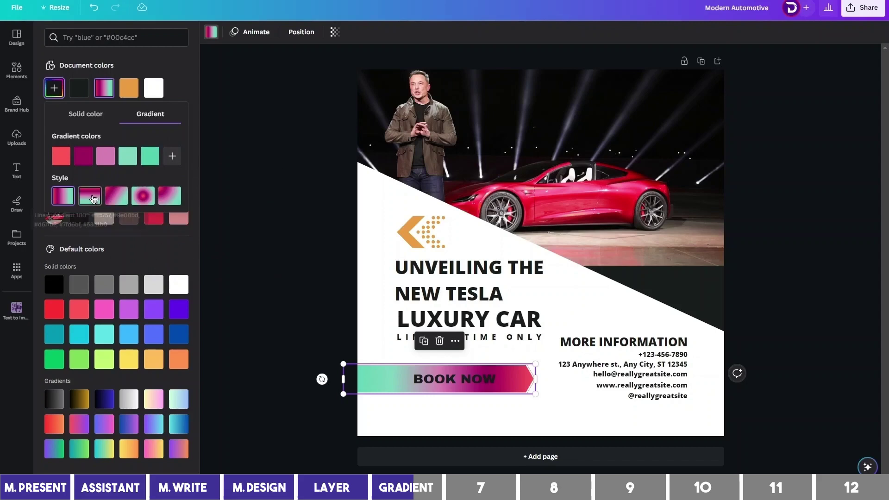
- Compare vertical, diagonal and radial styles, then set the button gradient to horizontal
left_click(92, 198)
left_click(113, 199)
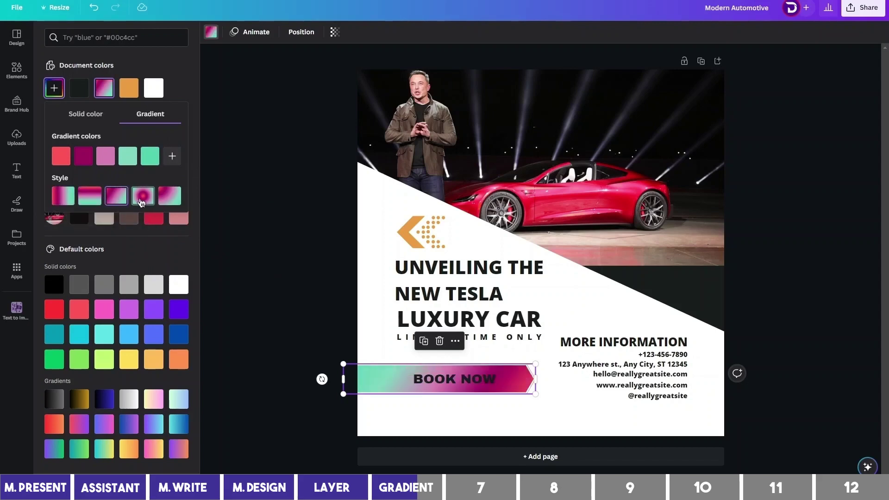
left_click(142, 197)
left_click(170, 199)
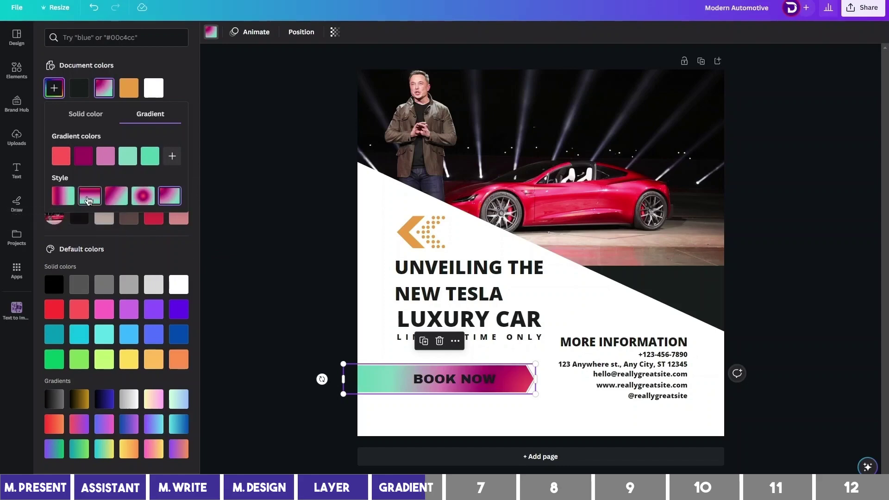
left_click(370, 204)
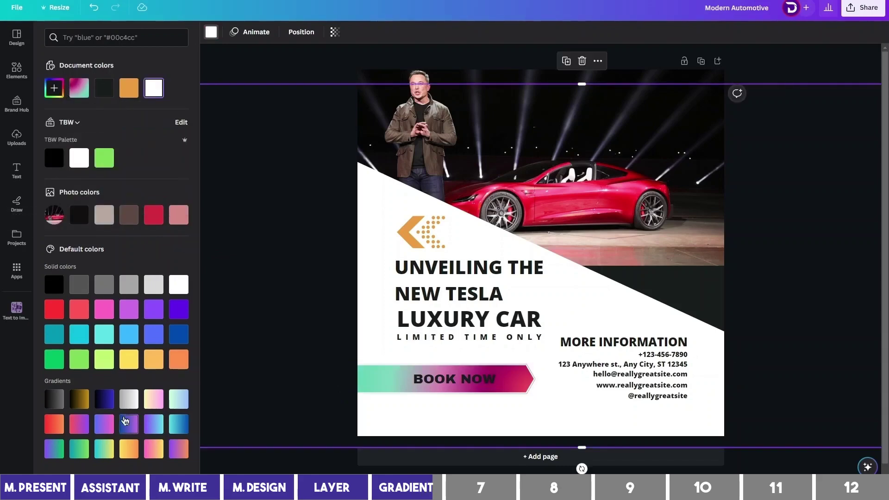
- Try a teal-green and another gradient, then apply the pink-purple background and close the panel
left_click(79, 448)
left_click(79, 399)
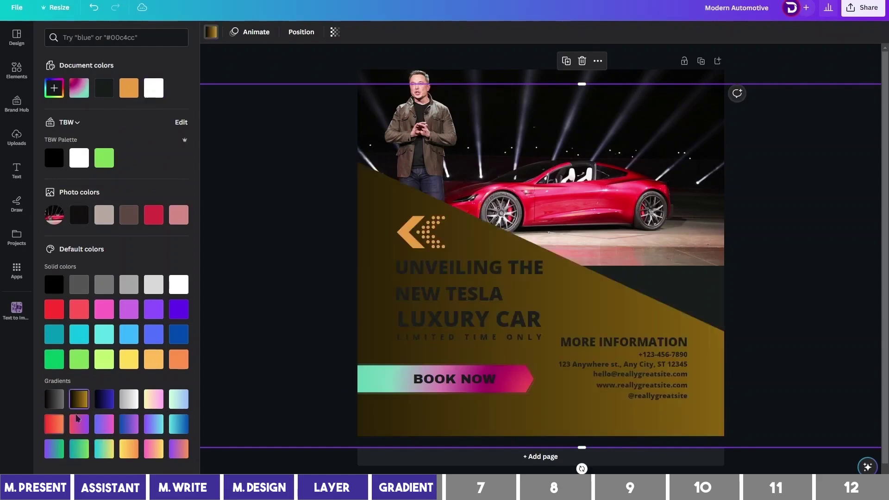
left_click(77, 428)
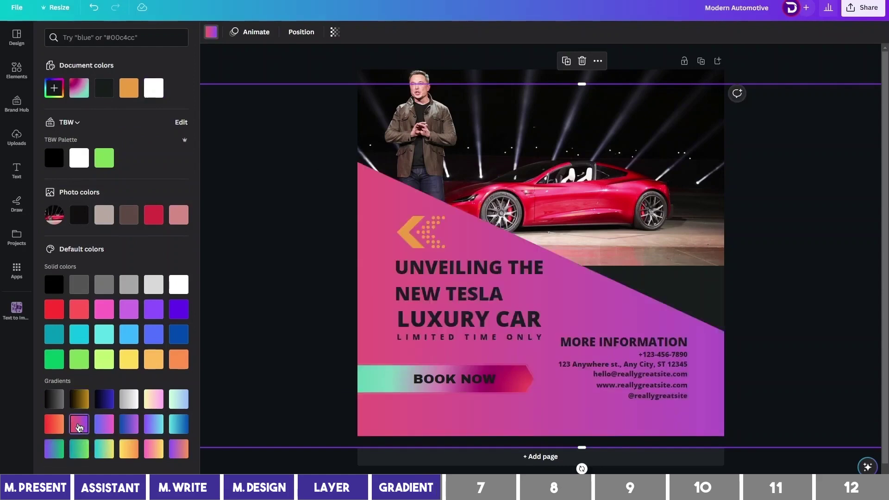
key("Escape")
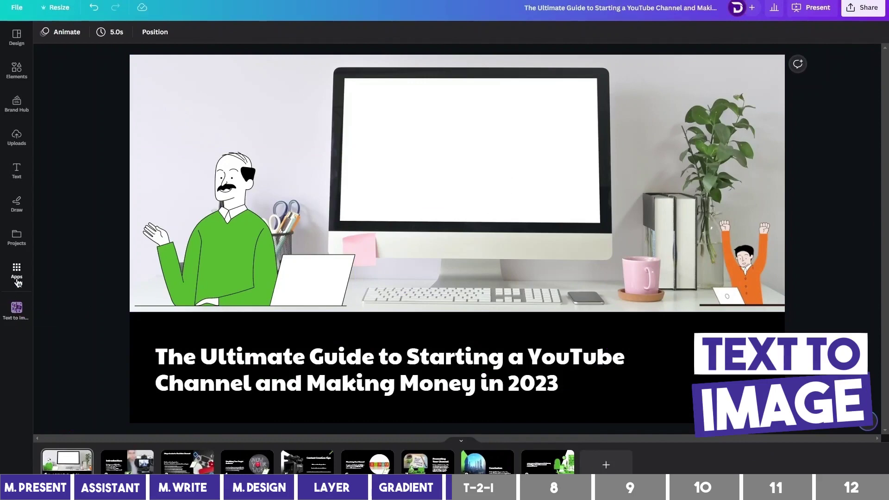
- Generate Photo-style, landscape Text to Image pictures for 'An Airplane flying over an ocean'
left_click(16, 309)
left_click(19, 310)
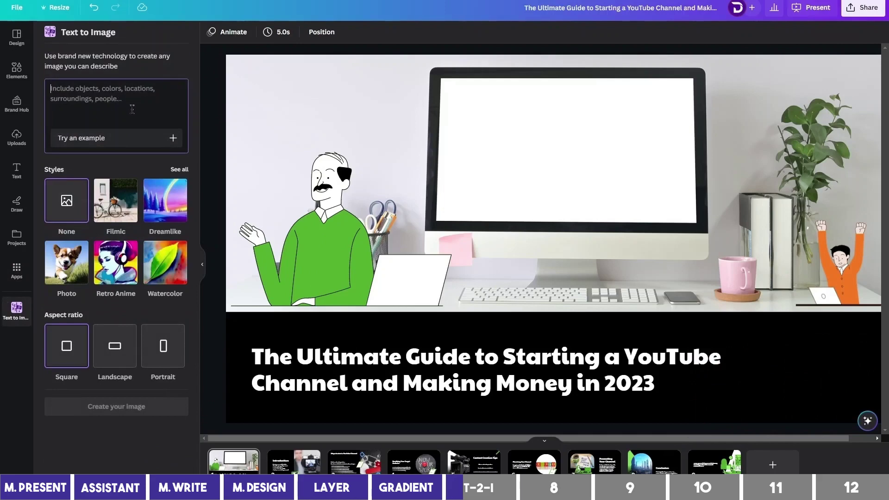
type("An Airplane flying over an ocean")
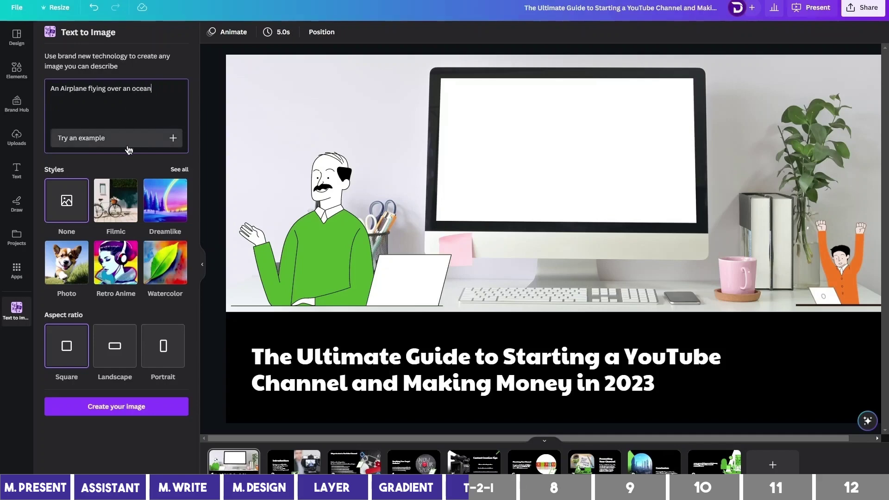
left_click(67, 262)
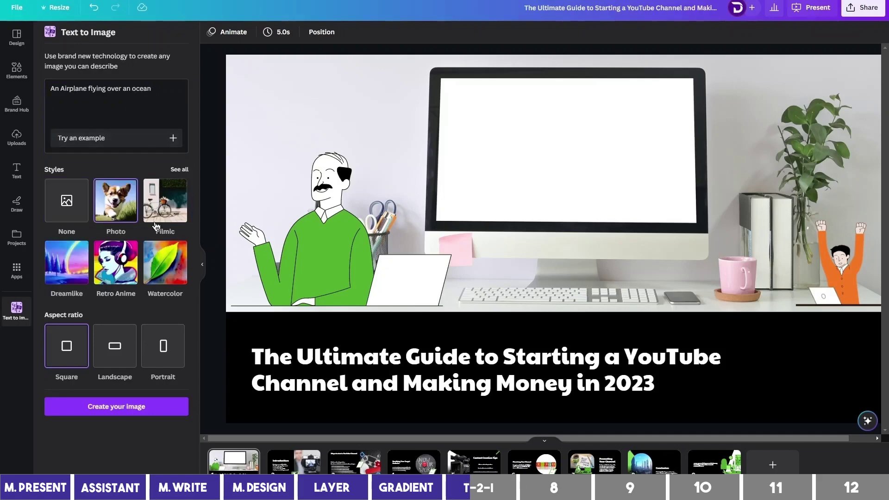
left_click(117, 355)
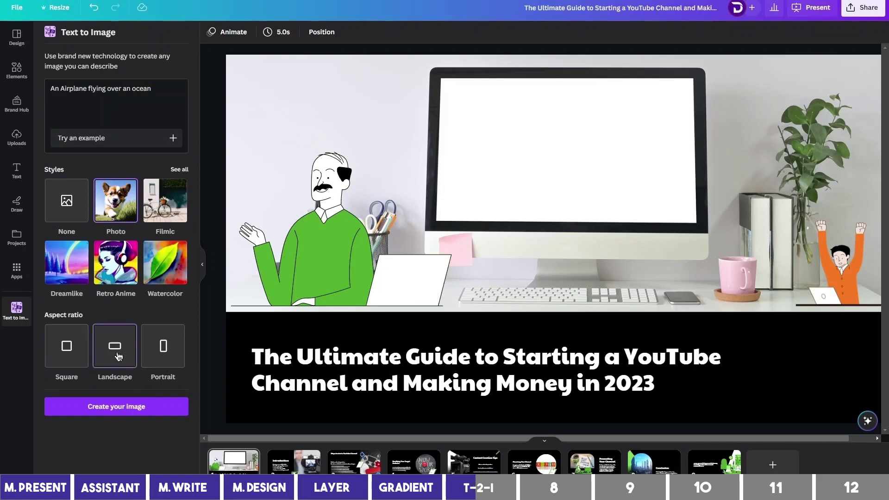
left_click(119, 407)
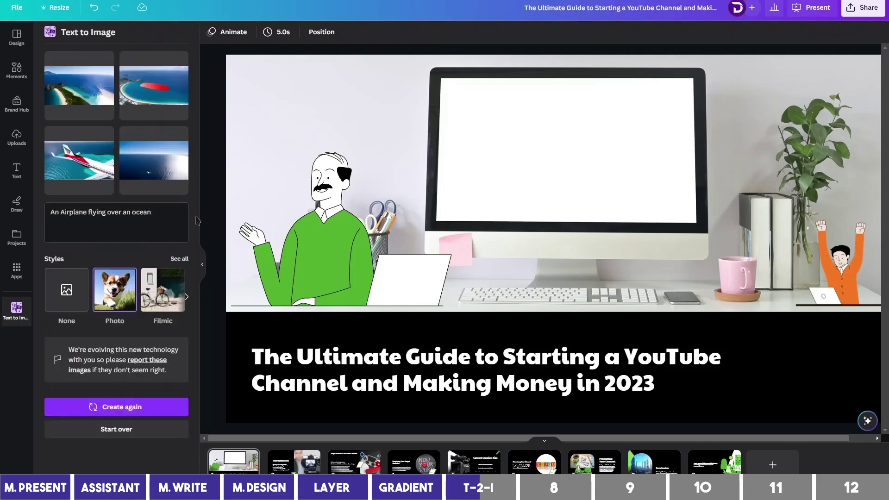
- Place two generated airplane and ocean images on the slide, then delete both
left_click(163, 169)
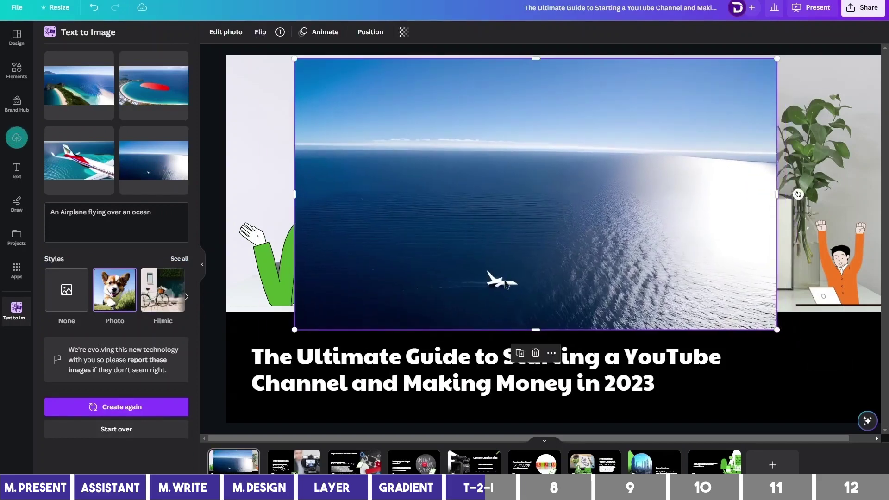
left_click(90, 178)
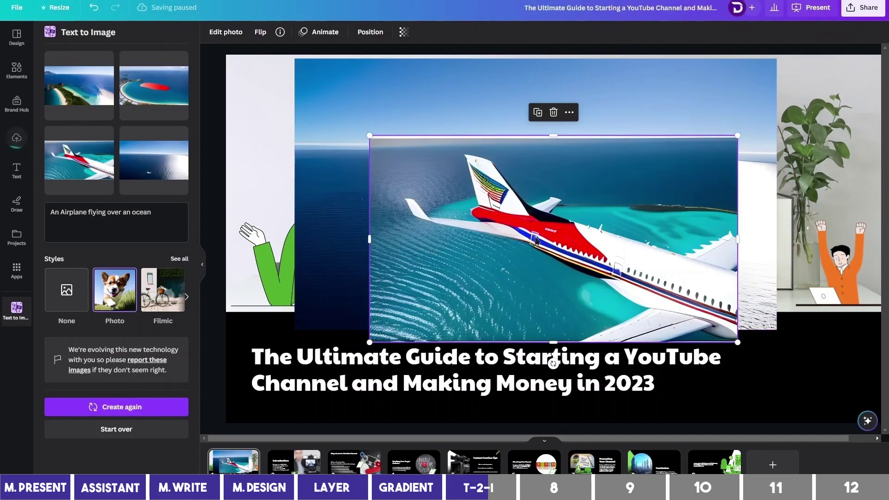
left_click_drag(532, 232, 479, 193)
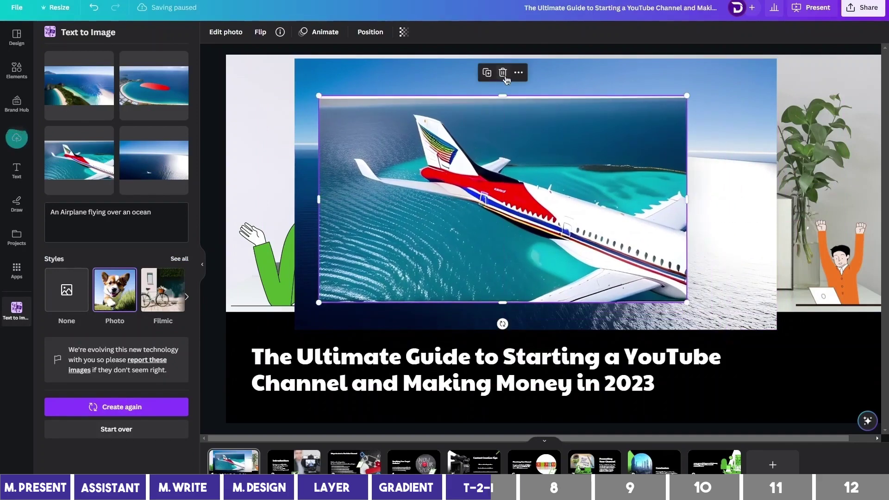
left_click(503, 74)
left_click(516, 135)
left_click(530, 366)
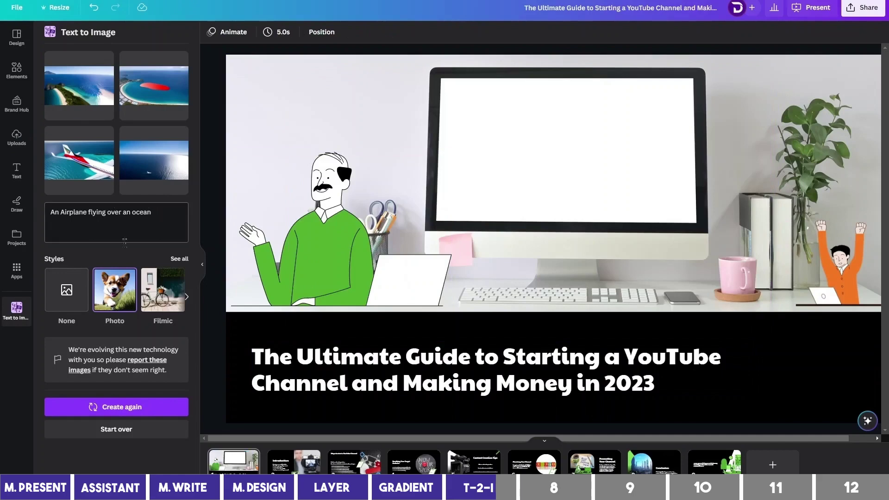
- Generate a fresh set of airplane images and keep one positioned on the title slide
left_click(133, 410)
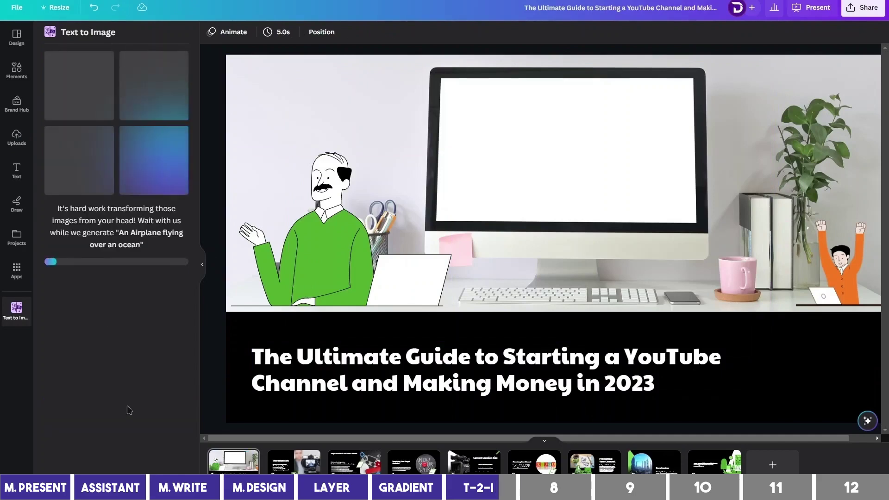
left_click(88, 96)
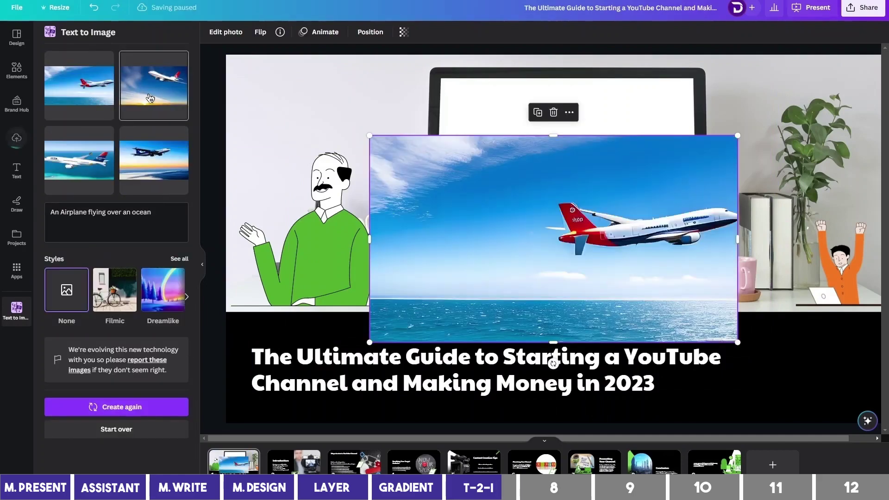
left_click(156, 98)
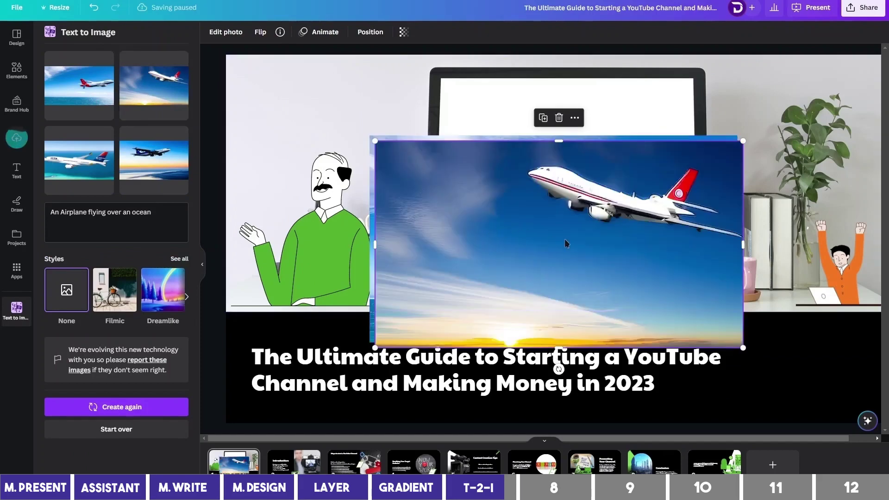
left_click_drag(567, 243, 440, 206)
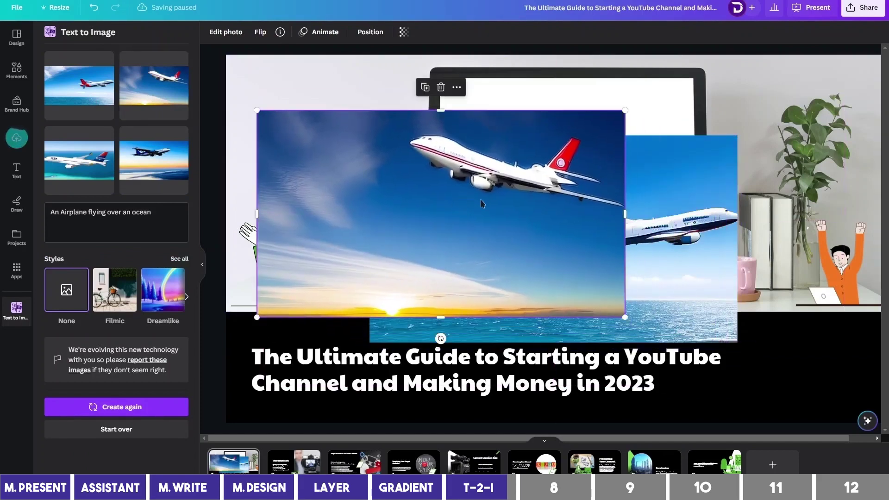
key("Delete")
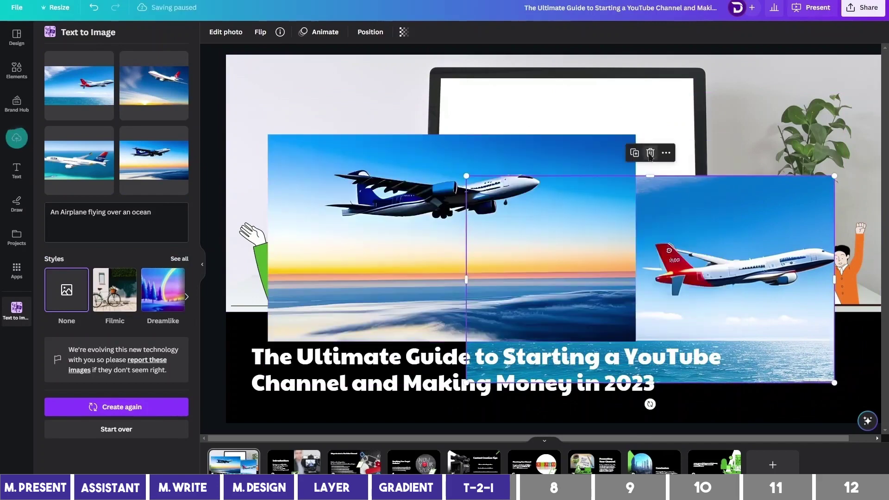
left_click(650, 153)
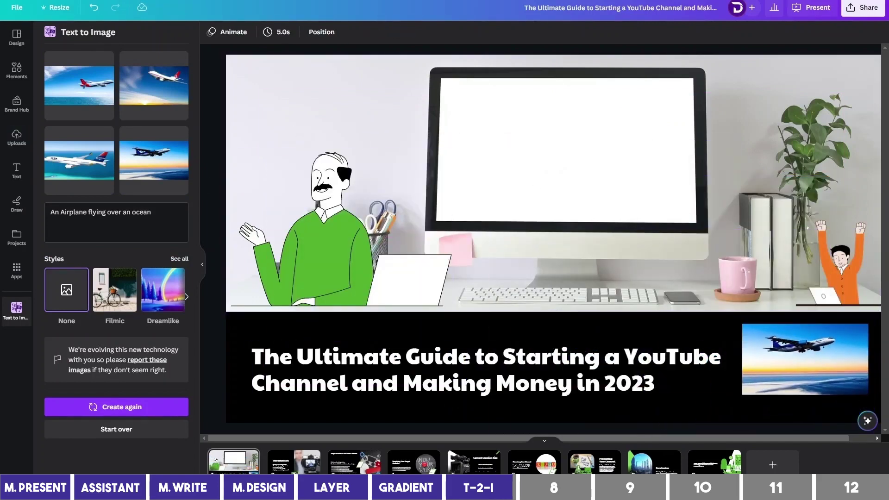
- Delete the green old-man illustration and the orange kid character from the slide
left_click(342, 213)
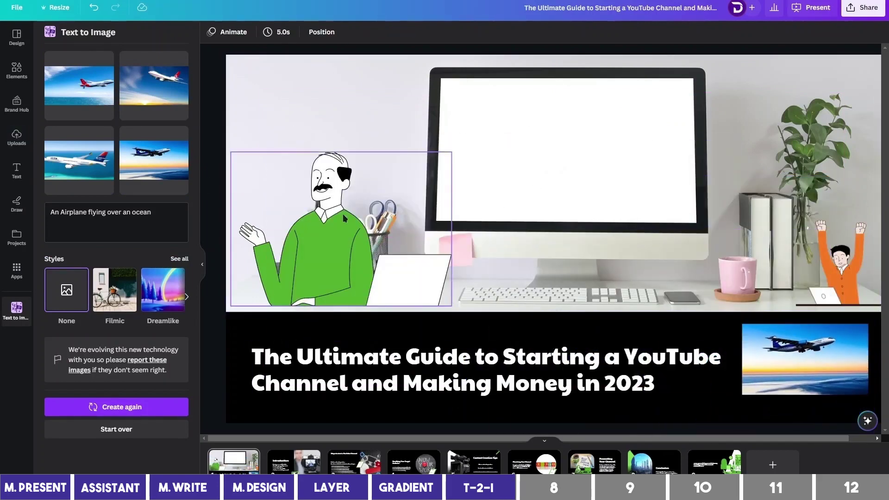
key("Delete")
left_click(842, 244)
key("Delete")
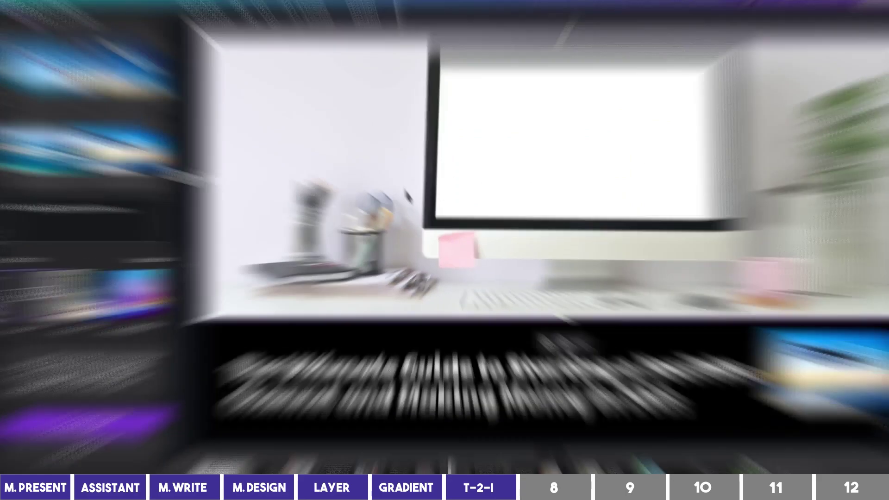
- Start a Magic Edit on the desk photo and brush over the plant in the vase
left_click(345, 216)
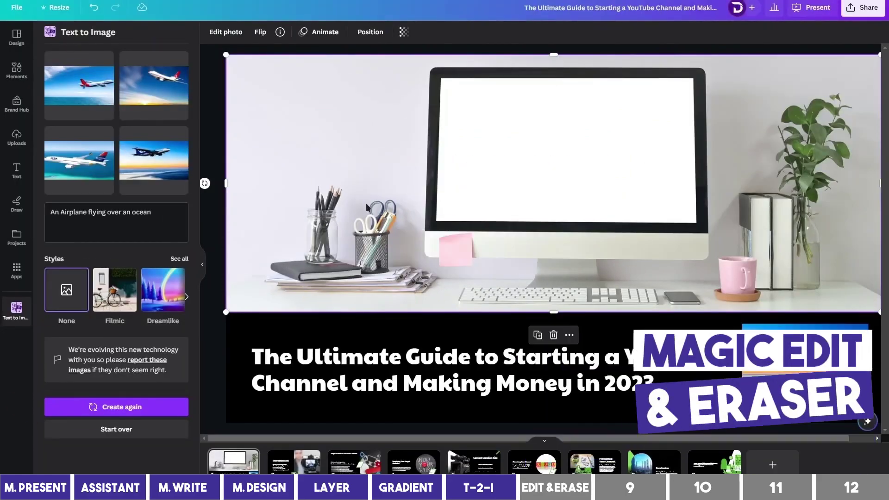
left_click(227, 40)
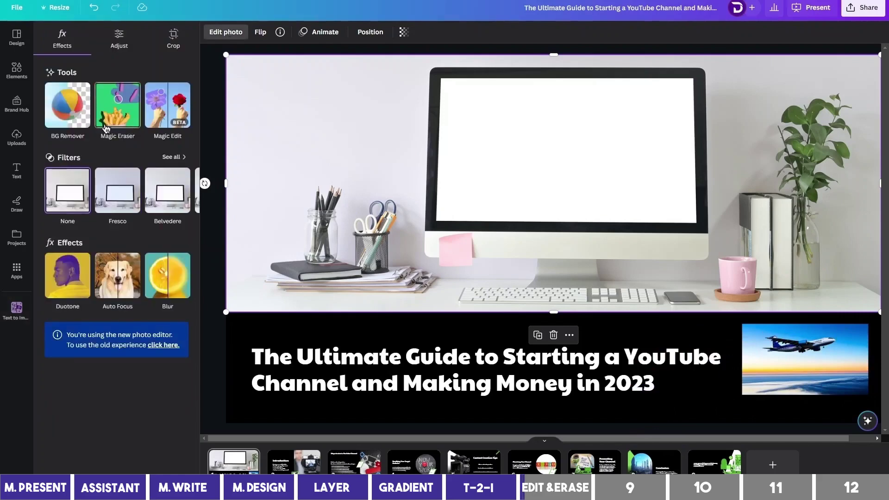
left_click(162, 125)
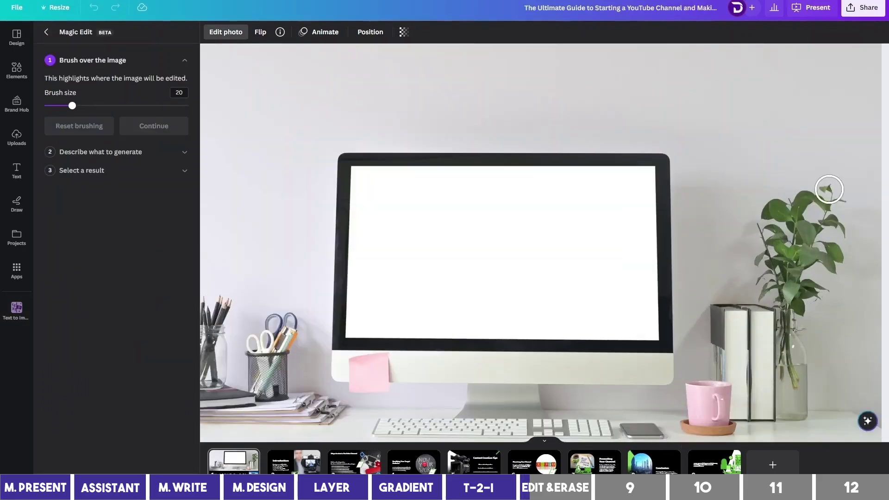
mouse_move(829, 189)
left_mouse_down()
mouse_move(837, 231)
mouse_move(819, 285)
mouse_move(823, 213)
mouse_move(789, 211)
mouse_move(762, 272)
mouse_move(792, 314)
left_mouse_up()
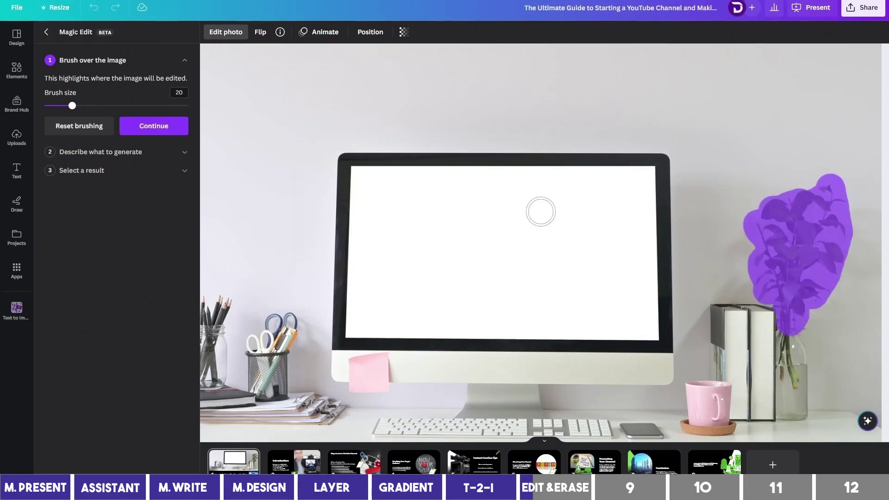
left_click(147, 129)
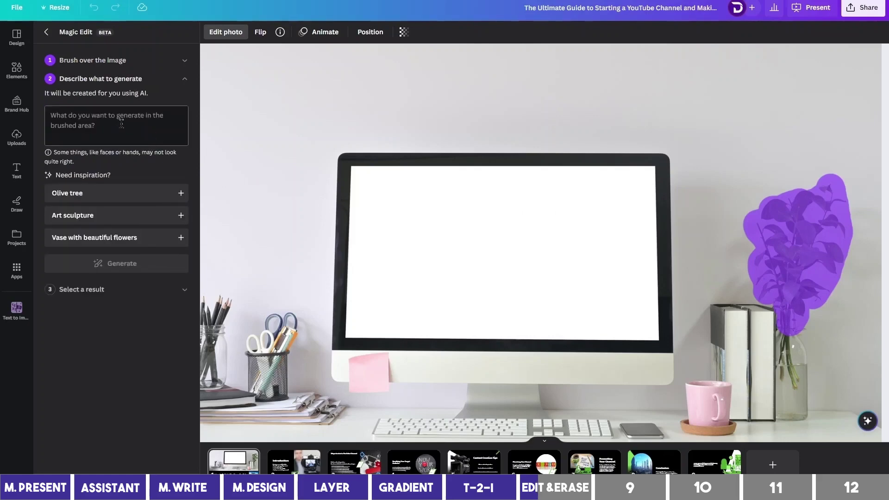
- Generate ice-cream cone replacements and settle on the waffle cone result
type("I")
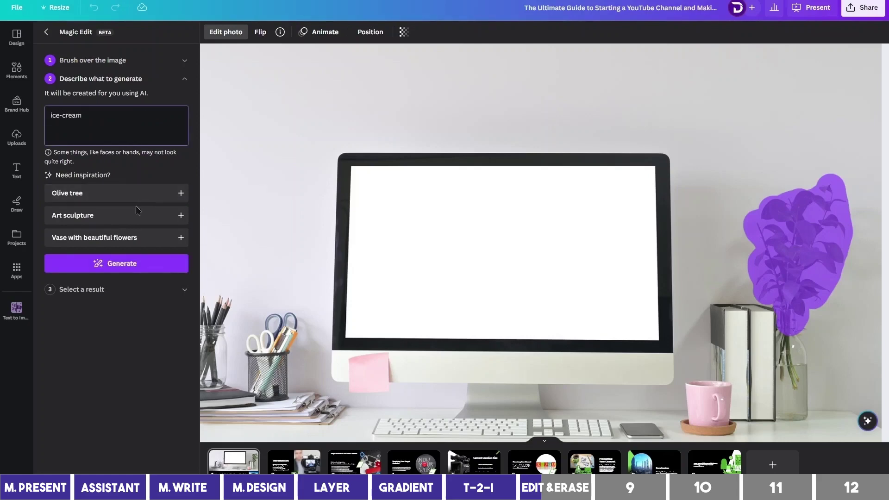
left_click(130, 273)
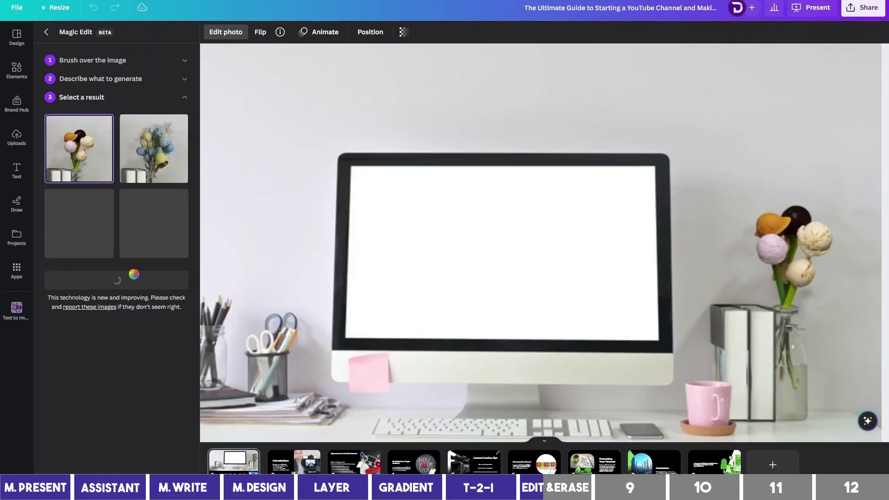
left_click(150, 161)
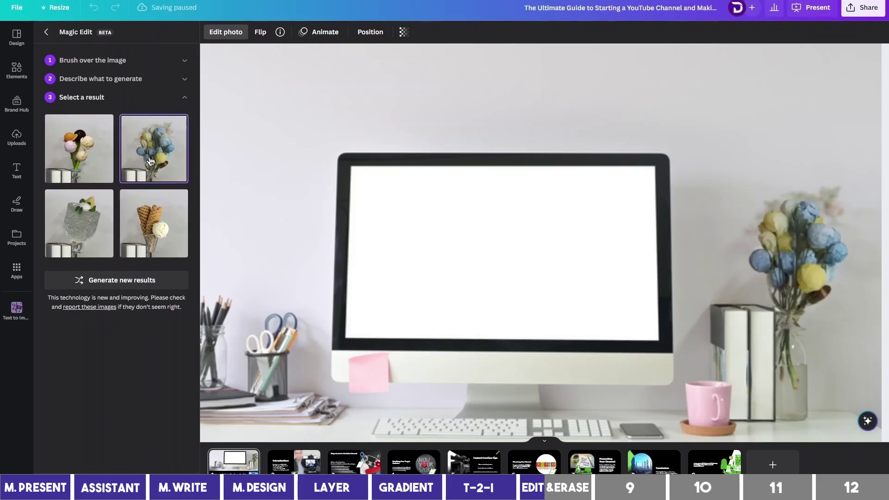
left_click(156, 223)
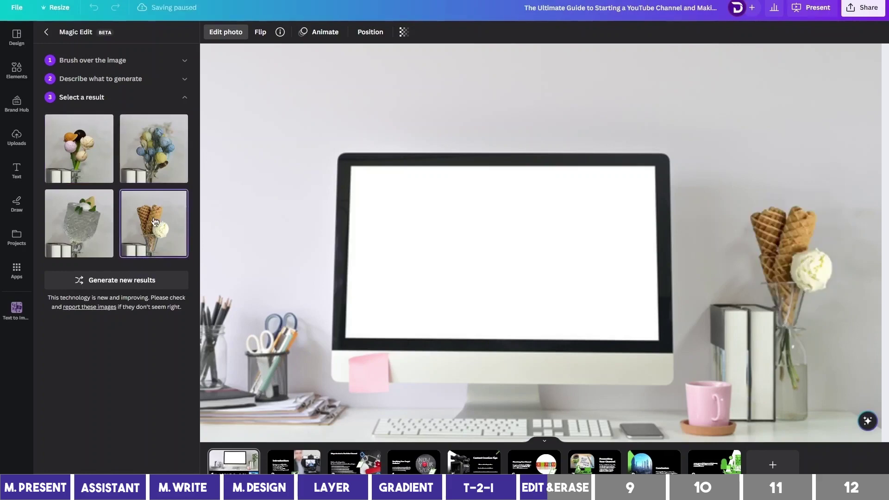
left_click(83, 227)
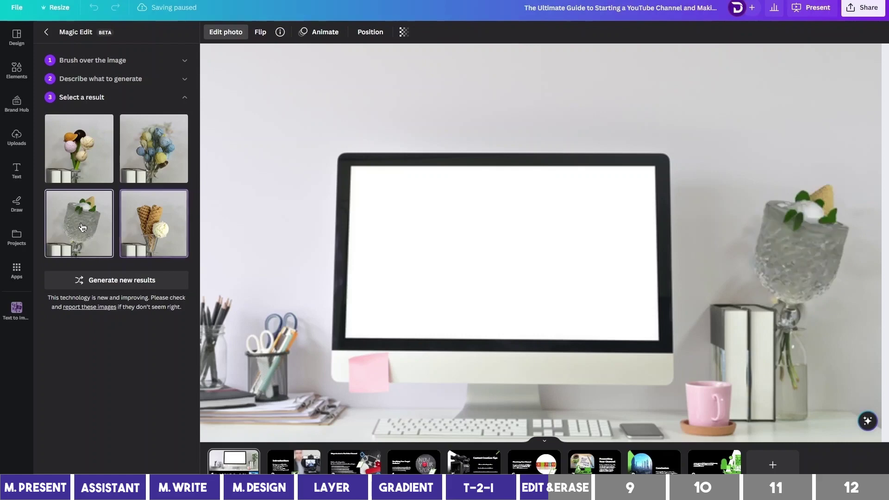
left_click(153, 229)
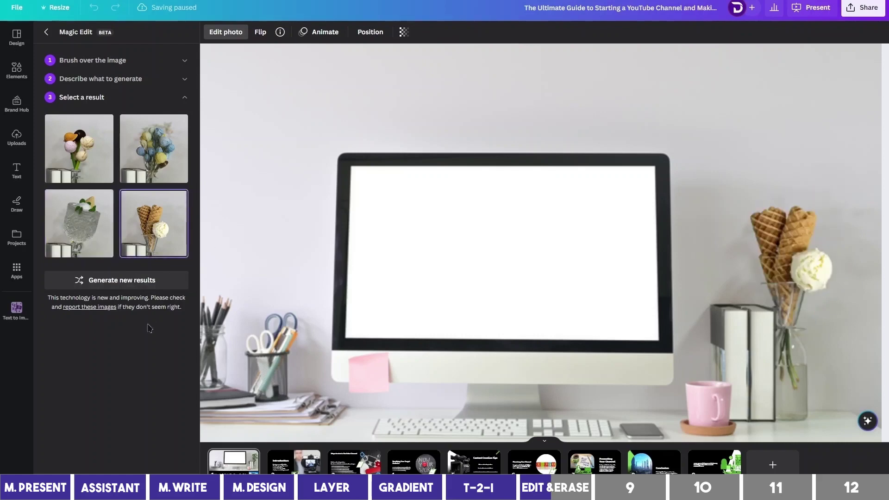
key("Escape")
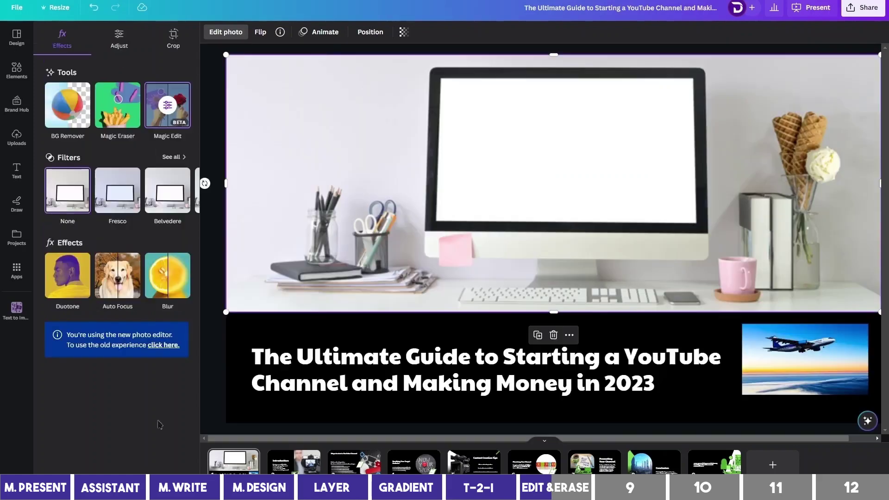
- Switch to Magic Eraser on the desk photo and brush away the phone beside the keyboard
double_click(338, 292)
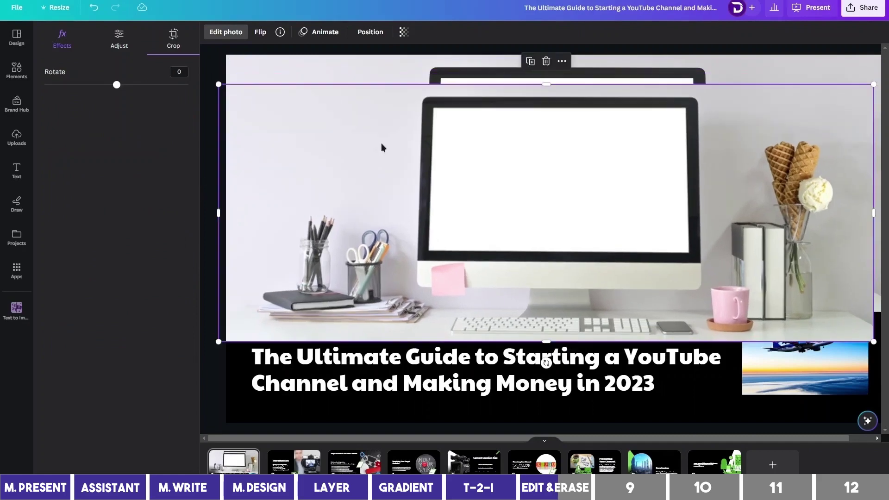
left_click(226, 32)
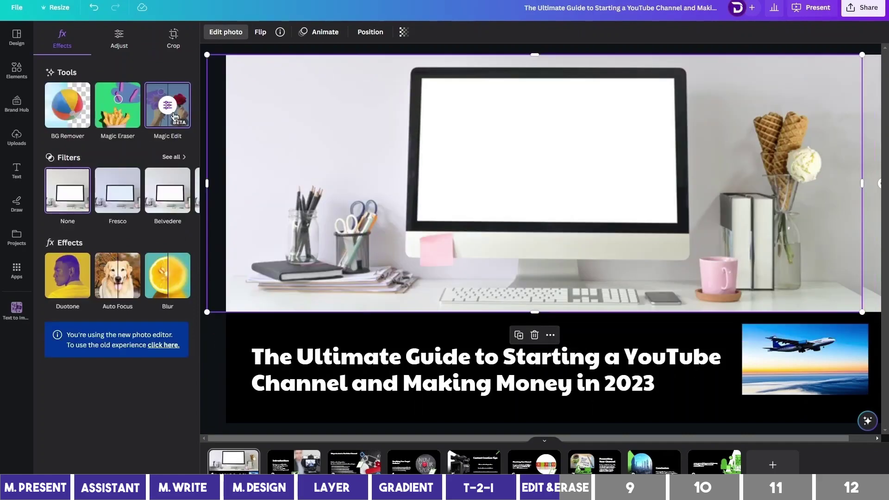
left_click(114, 112)
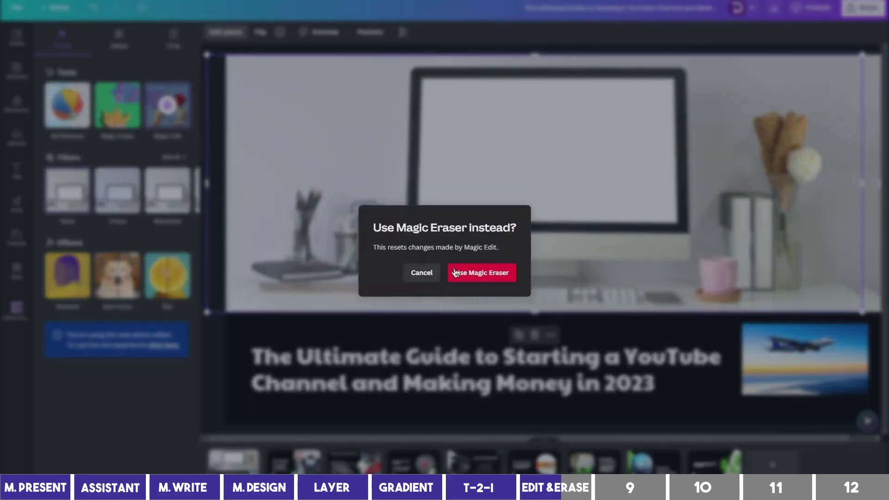
left_click(474, 273)
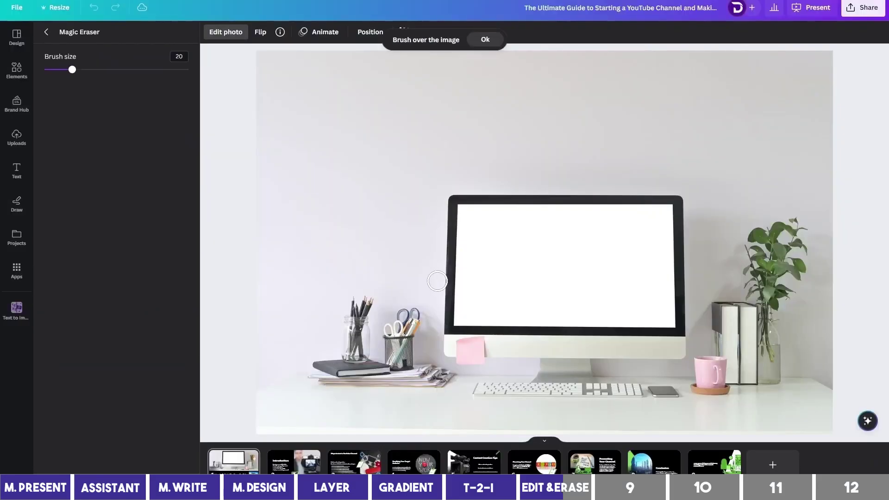
scroll(658, 389, "up", 4)
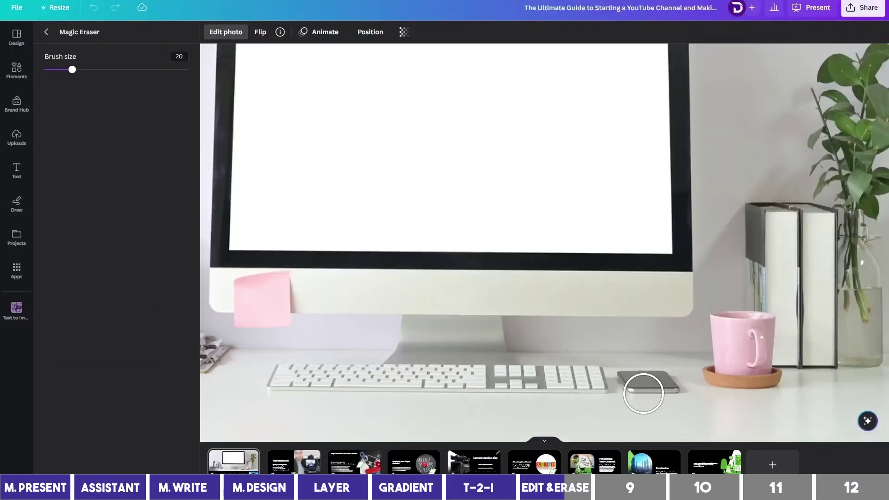
mouse_move(643, 393)
left_mouse_down()
mouse_move(659, 385)
mouse_move(633, 378)
left_mouse_up()
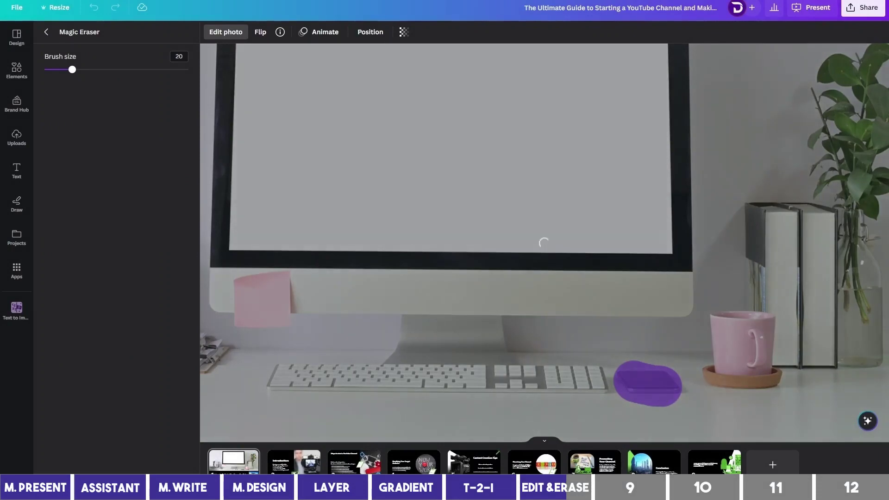
scroll(674, 411, "down", 4)
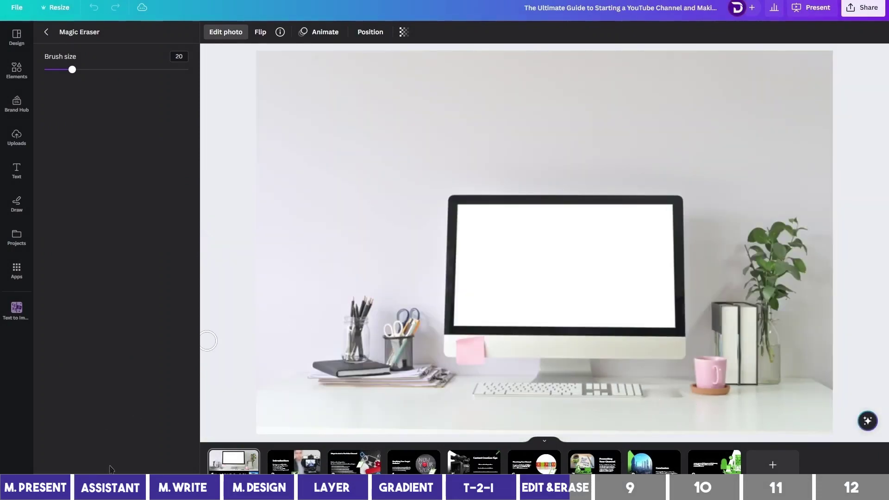
left_click(240, 361)
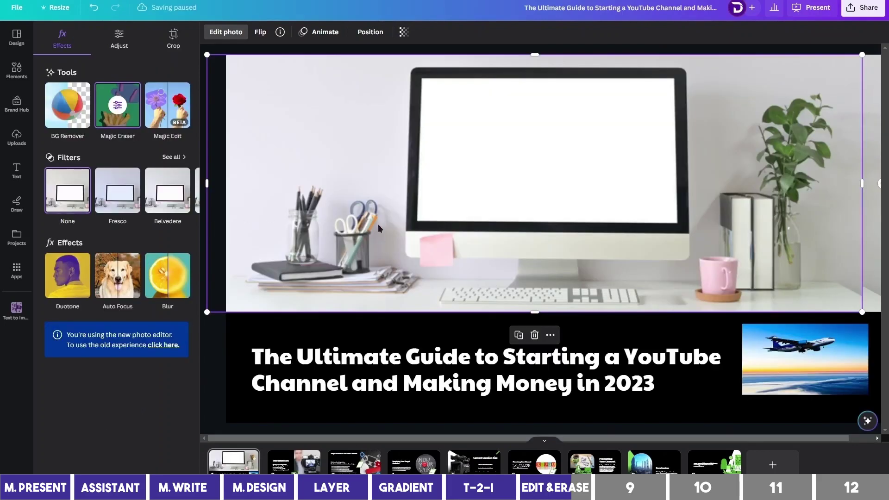
- Magic Edit the blank monitor with the prompt 'Burj Khalifa, Dubai' and choose the twin-tower result
left_click(164, 118)
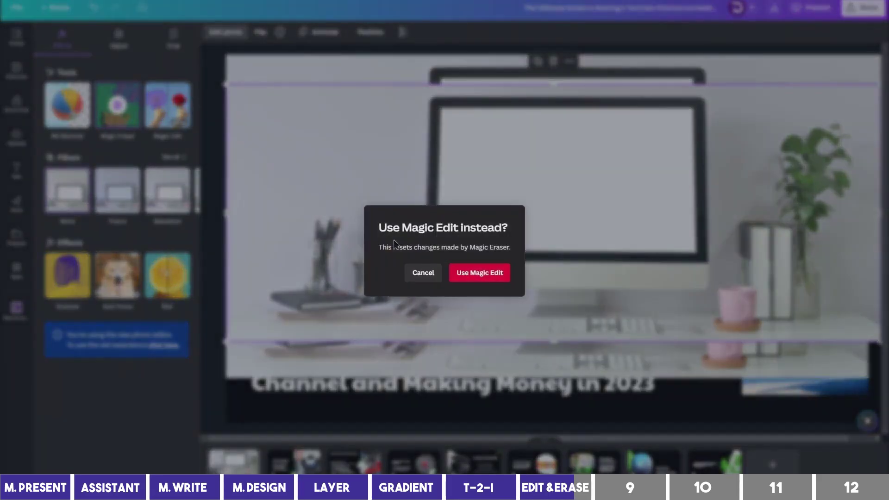
left_click(481, 273)
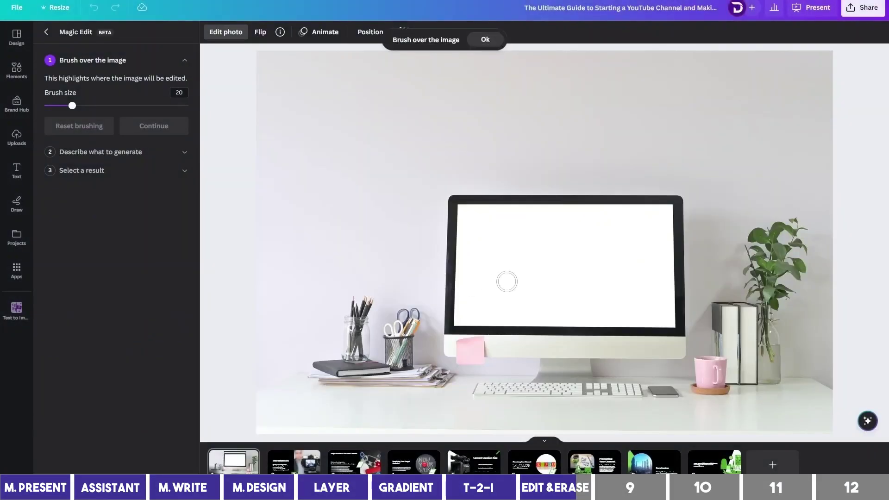
mouse_move(460, 324)
left_mouse_down()
mouse_move(459, 219)
mouse_move(668, 260)
mouse_move(470, 317)
mouse_move(554, 214)
mouse_move(628, 275)
left_mouse_up()
left_click(148, 128)
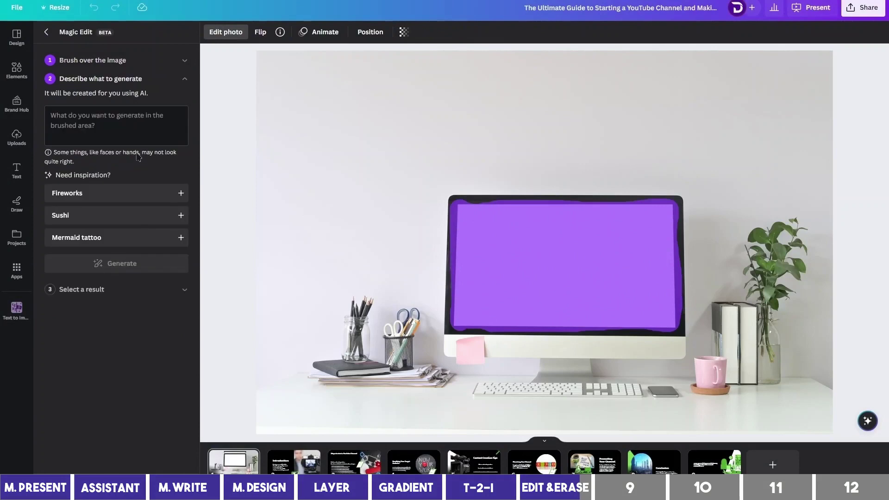
type("Burj Khalifa, Dubai")
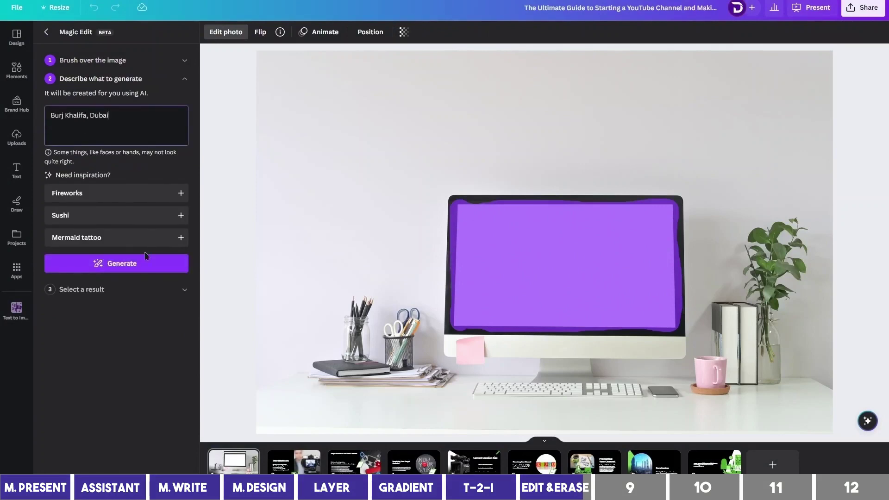
left_click(151, 265)
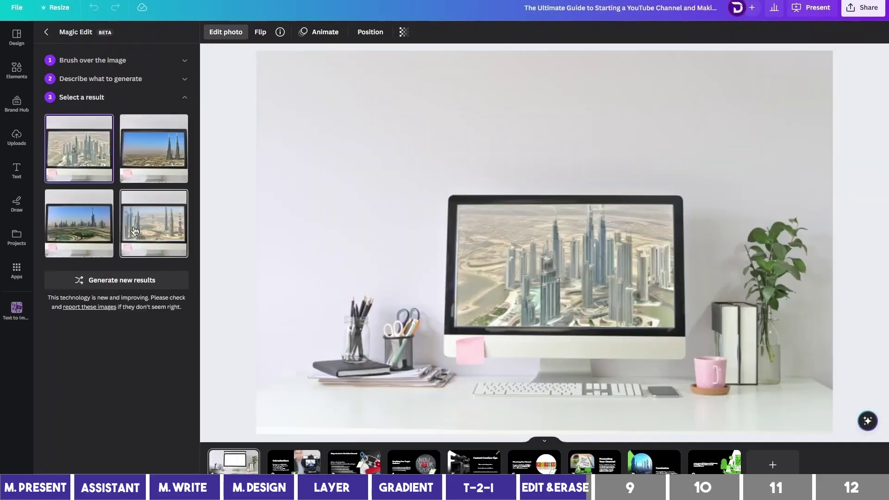
left_click(145, 164)
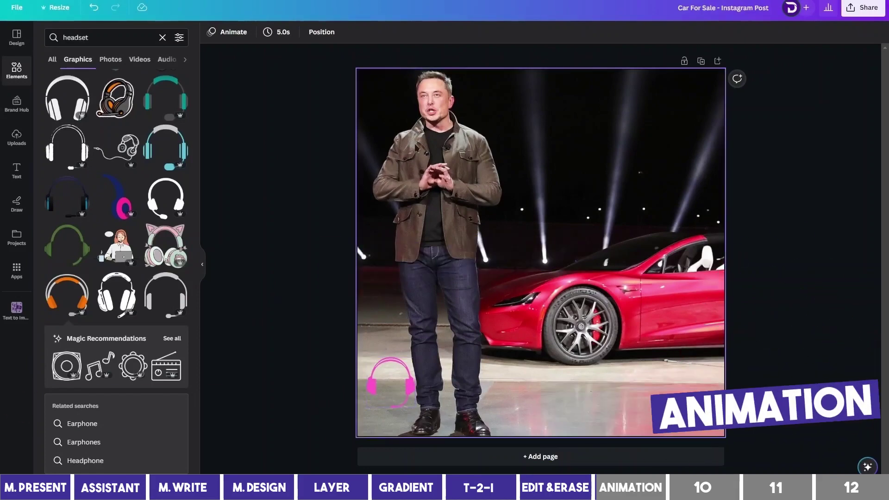
- Give the headset a custom motion path from bottom-left over the car, Smooth style, slower speed
left_click(396, 390)
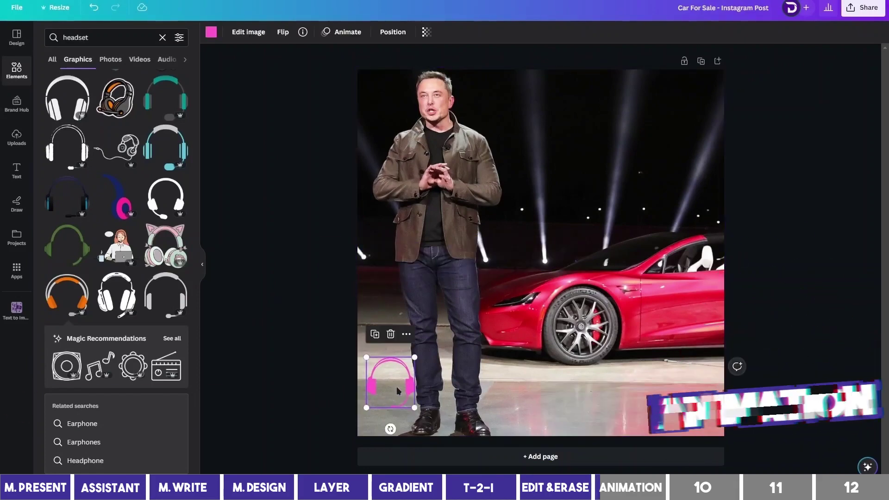
left_click(346, 33)
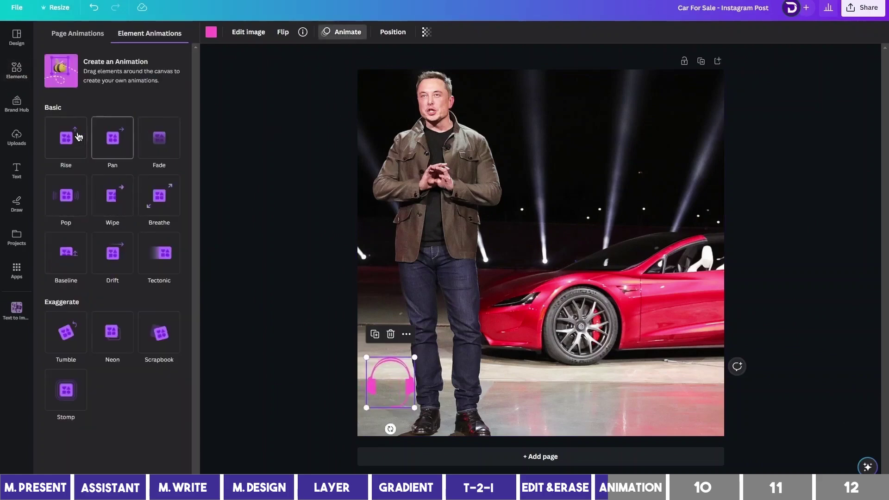
left_click(120, 68)
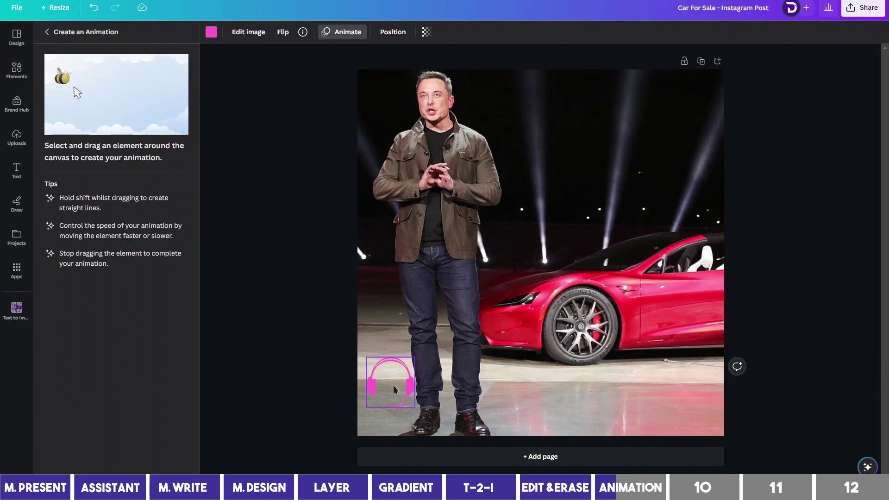
mouse_move(394, 389)
left_mouse_down()
mouse_move(601, 391)
mouse_move(646, 332)
mouse_move(621, 270)
mouse_move(514, 273)
mouse_move(571, 346)
mouse_move(638, 271)
mouse_move(606, 196)
mouse_move(548, 173)
mouse_move(533, 230)
mouse_move(603, 132)
mouse_move(468, 90)
mouse_move(419, 91)
left_mouse_up()
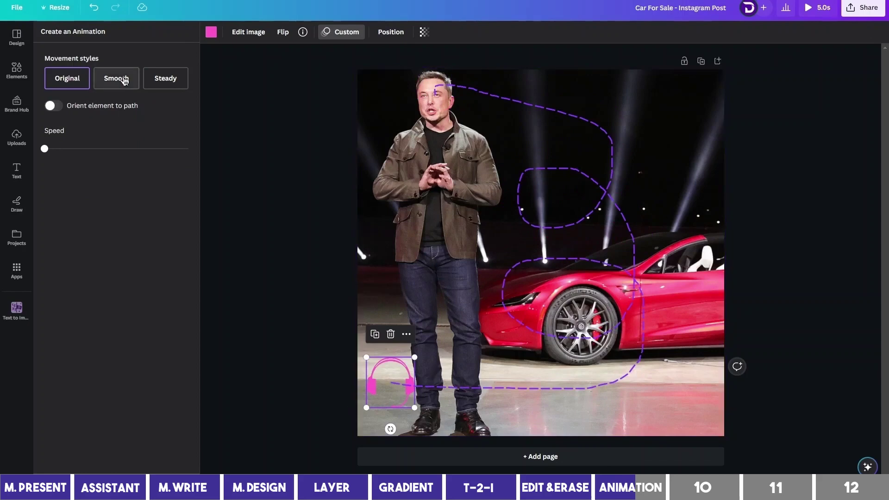
left_click(122, 80)
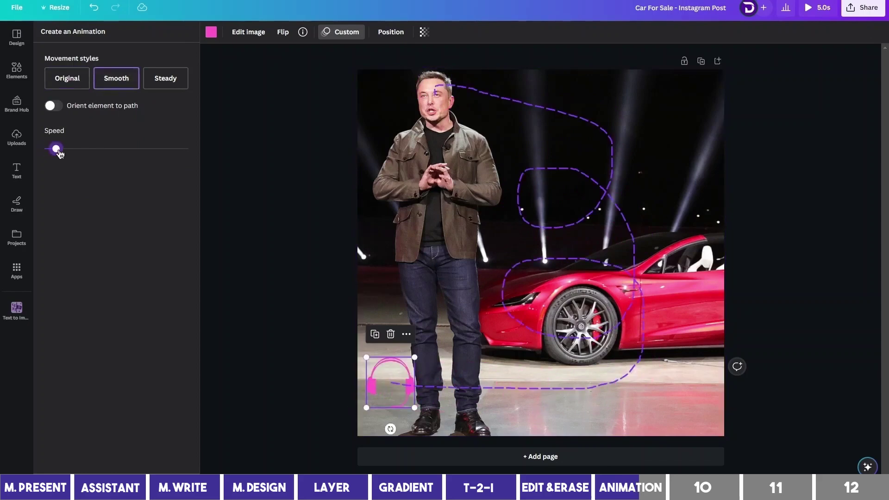
left_click_drag(56, 149, 47, 149)
- Preview the animated Tesla post in full-screen presentation
left_click(380, 277)
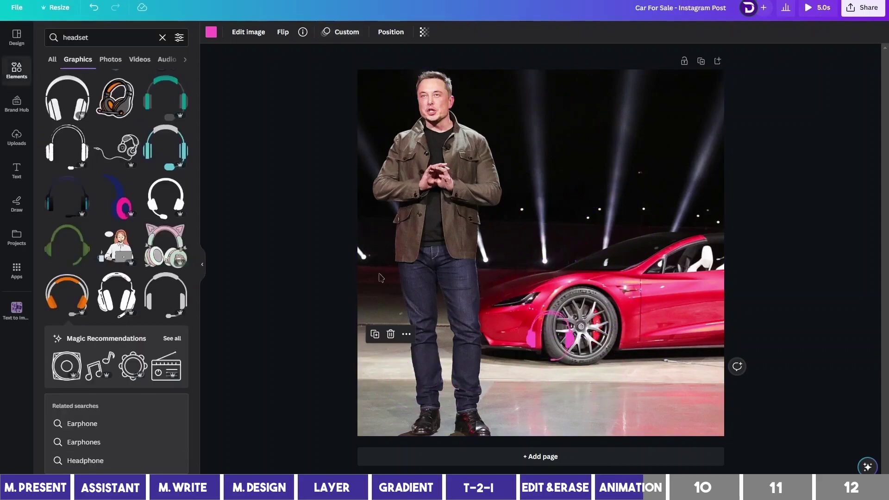
left_click(750, 152)
left_click(817, 7)
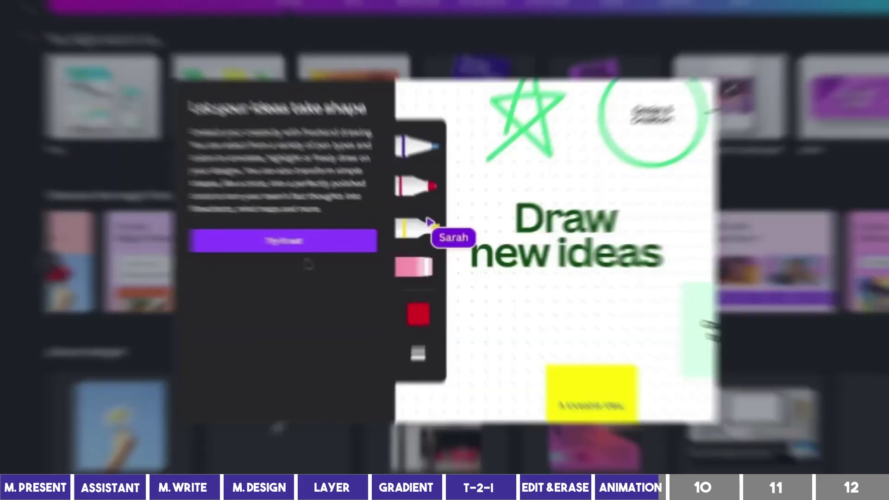
- Open the Welcome to Draw whiteboard and sketch a red freehand square above the title
left_click(317, 242)
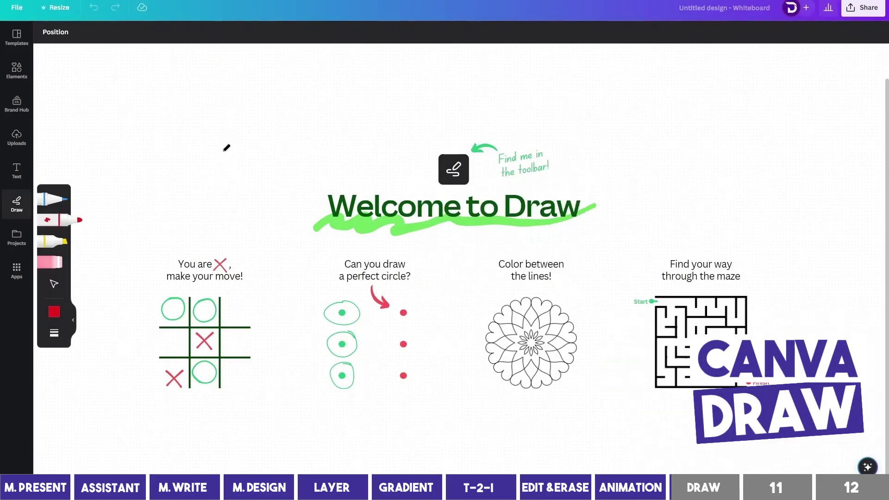
mouse_move(251, 129)
left_mouse_down()
mouse_move(278, 150)
mouse_move(254, 131)
left_mouse_up()
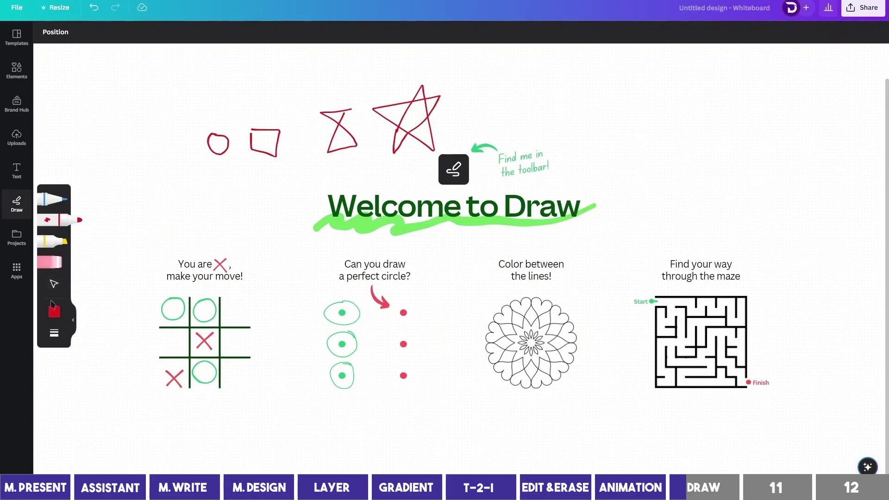
- Draw a thick red loop over the circle exercise, then move the small red circle left and enlarge it
left_click(55, 335)
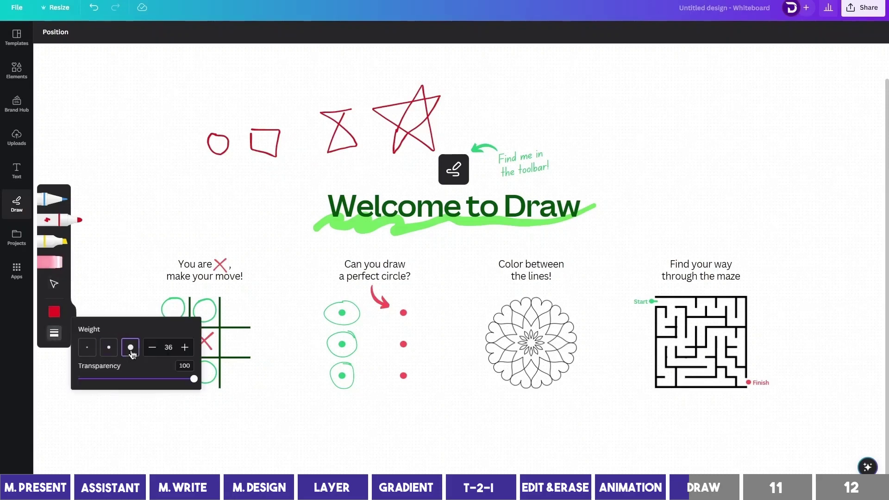
mouse_move(299, 300)
left_mouse_down()
mouse_move(316, 274)
mouse_move(323, 315)
mouse_move(326, 289)
left_mouse_up()
left_click(54, 311)
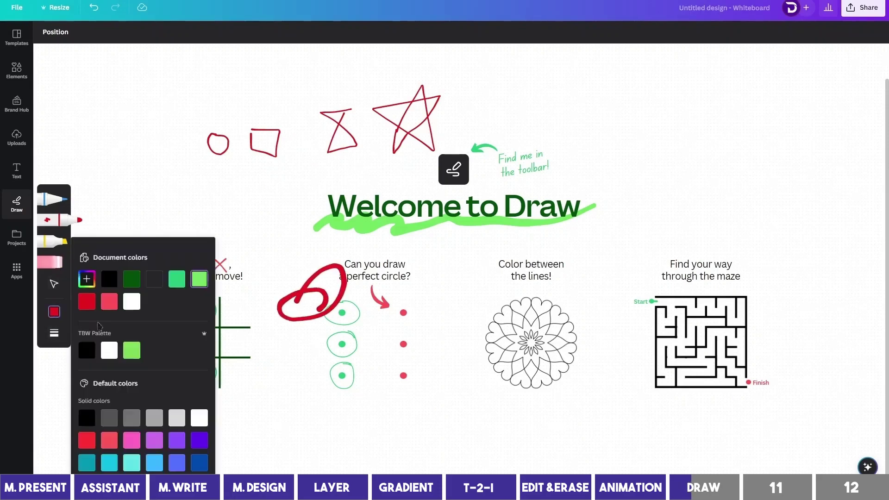
left_click(54, 339)
left_click(54, 285)
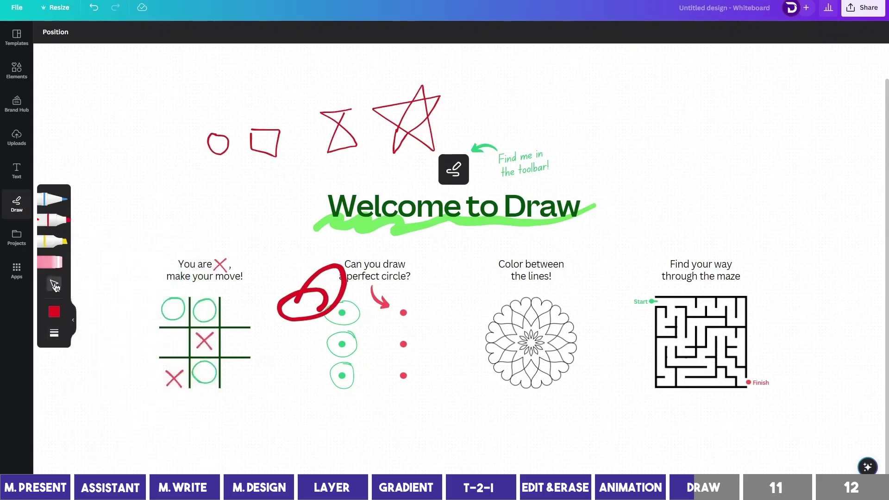
left_click_drag(214, 152, 170, 183)
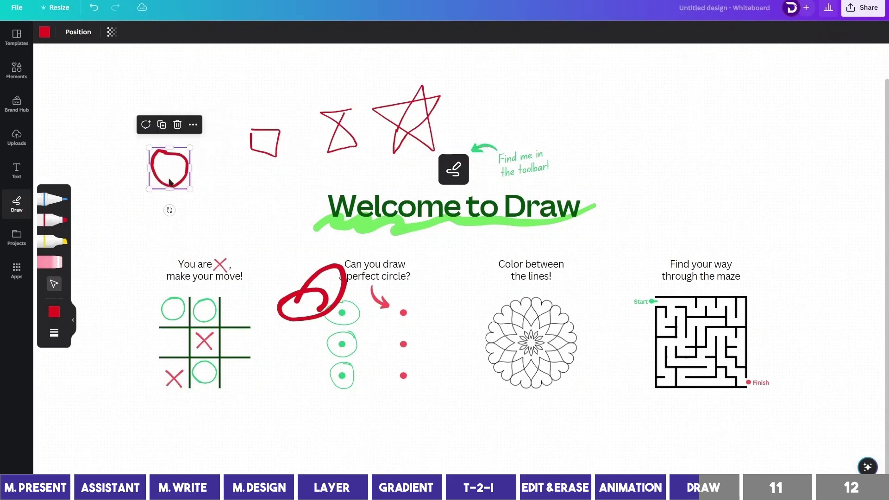
- Try the blue pen and yellow highlighter, then erase the red scribbled circle
left_click(54, 199)
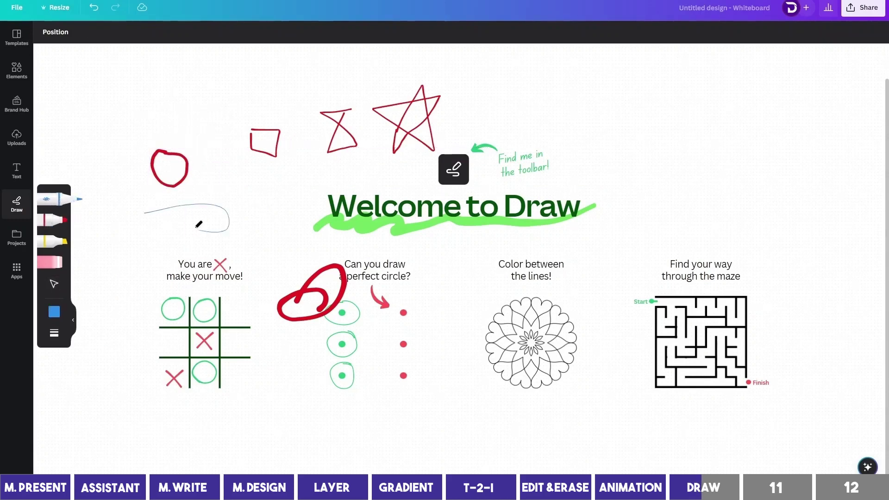
left_click(58, 243)
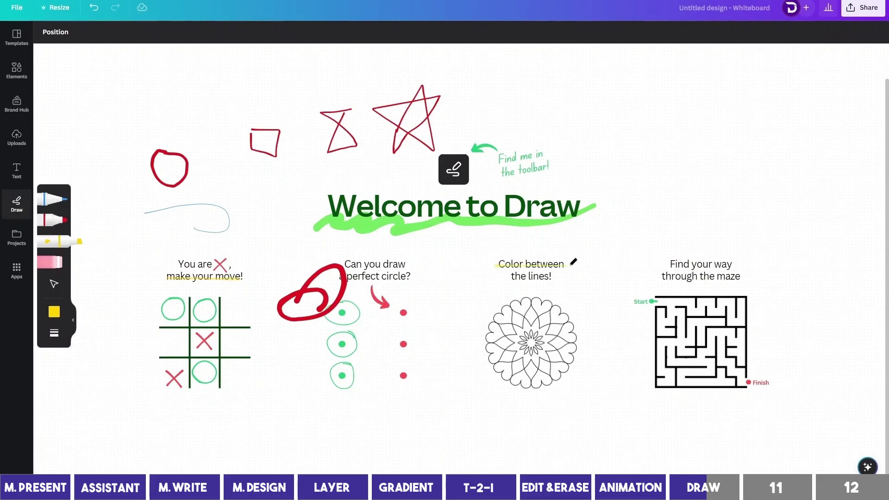
left_click(54, 264)
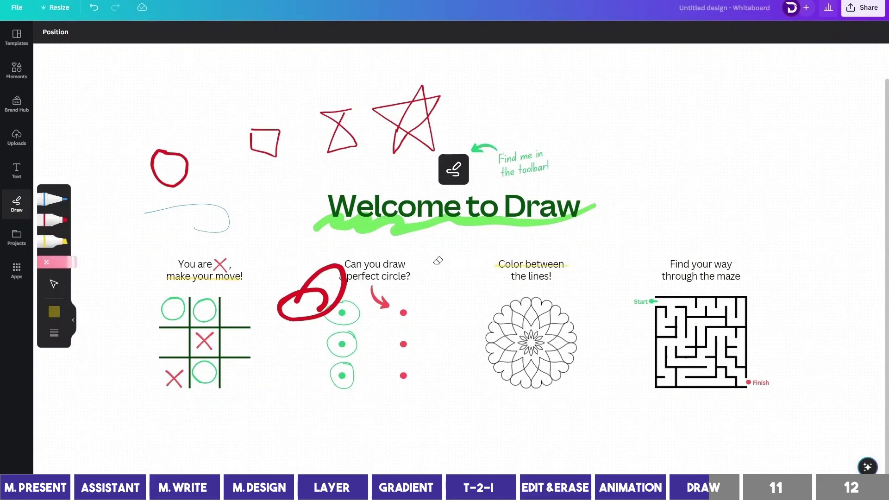
left_click(323, 267)
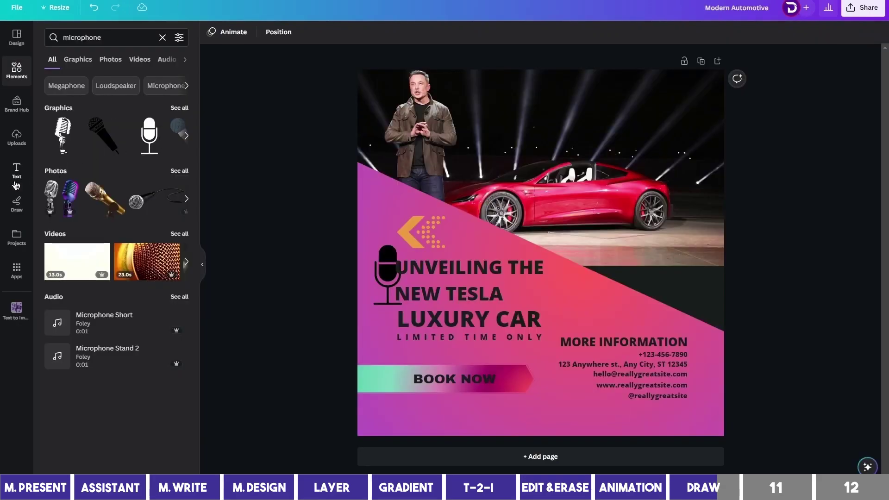
- Set the pen to white, draw two white strokes near the arrow, and check stroke weight
left_click(15, 216)
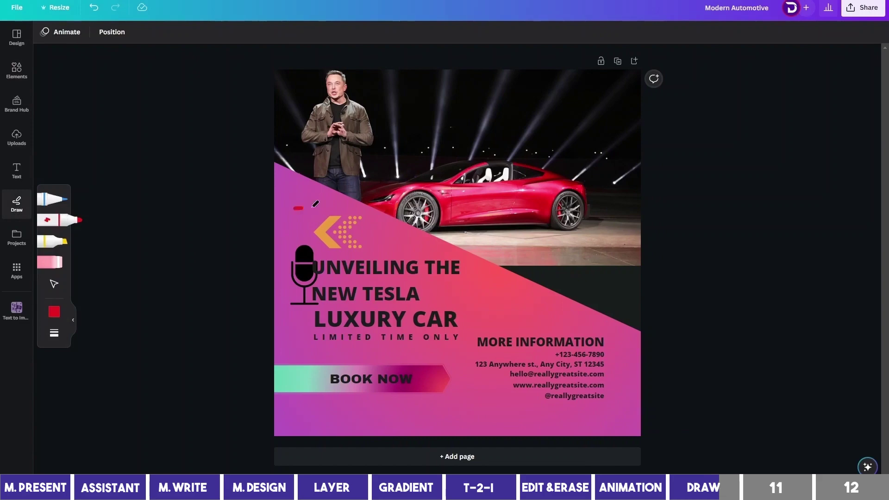
left_click(54, 312)
left_click(154, 301)
left_click_drag(290, 216, 326, 212)
left_click_drag(294, 237, 335, 235)
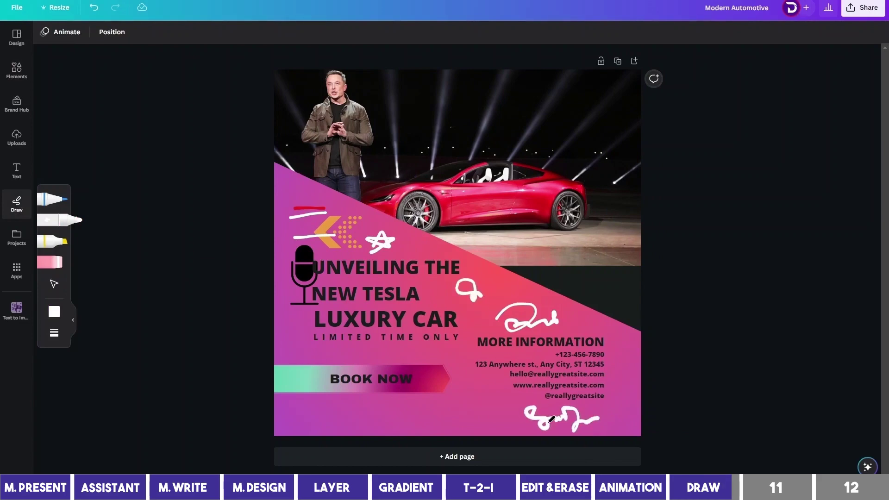
left_click(60, 341)
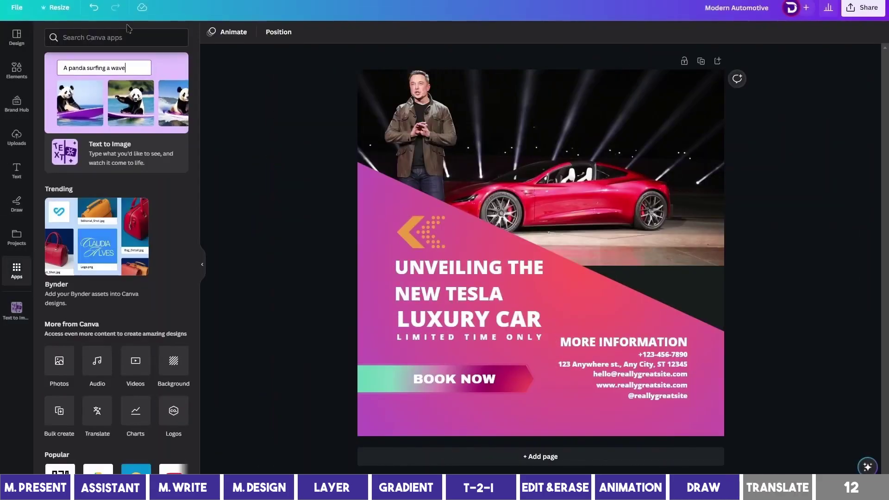
- Use the Translate app to translate Page 1 into Arabic
left_click(126, 37)
type("tra")
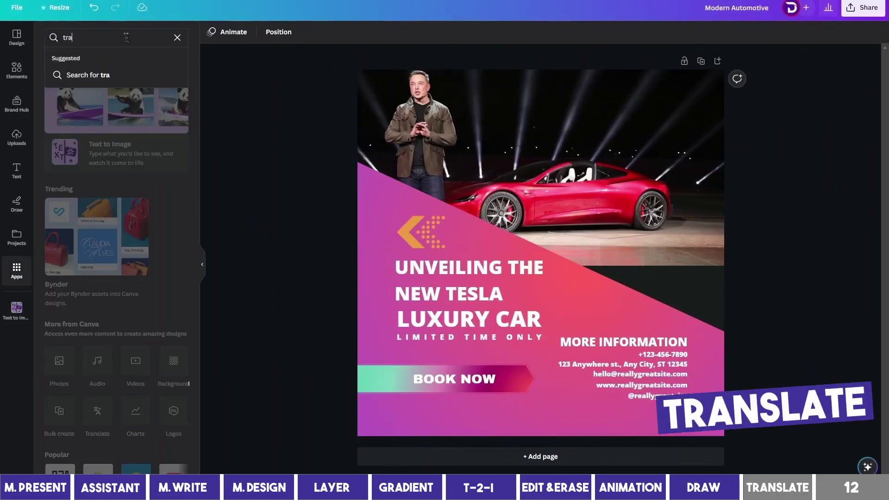
type("nslate")
key("Return")
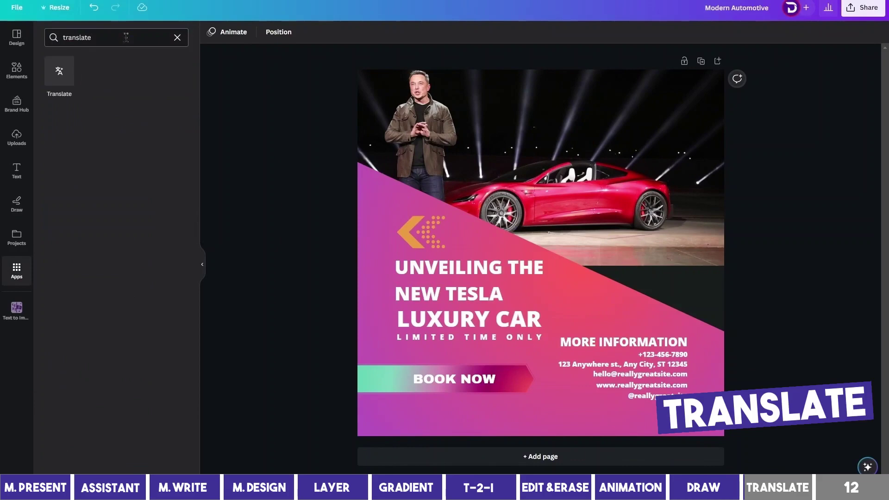
left_click(59, 72)
left_click(134, 129)
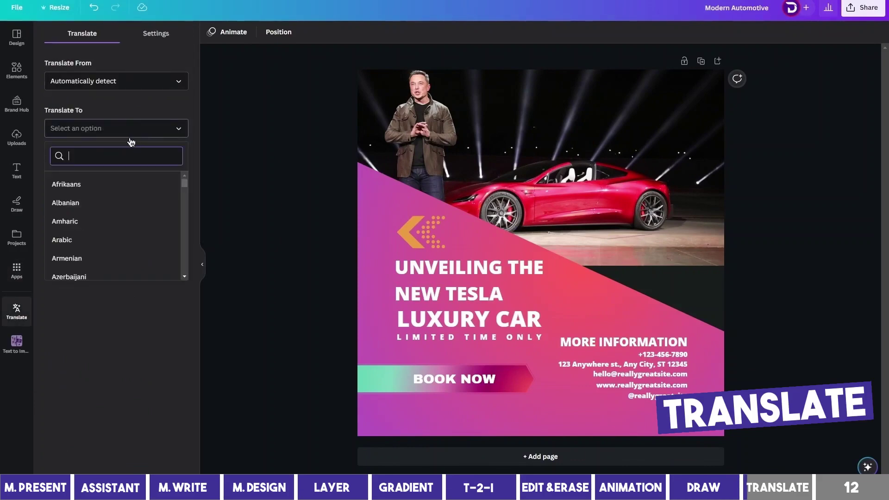
left_click(126, 240)
left_click(124, 182)
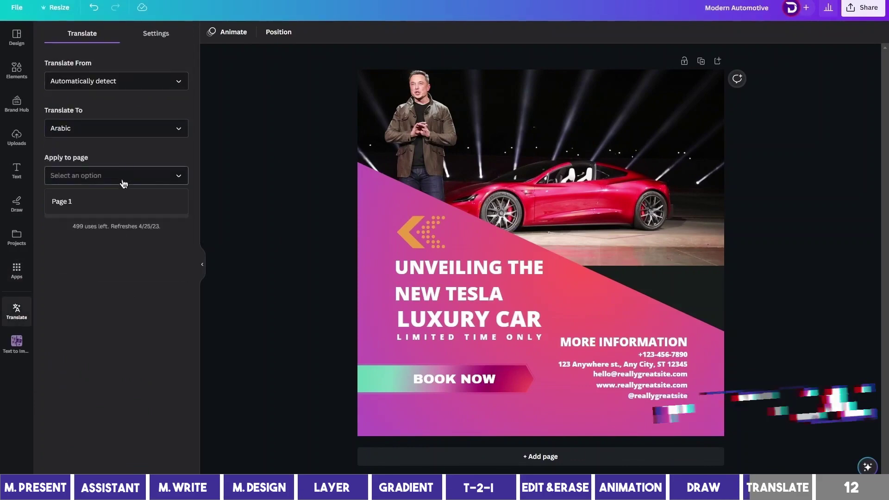
left_click(124, 202)
left_click(129, 211)
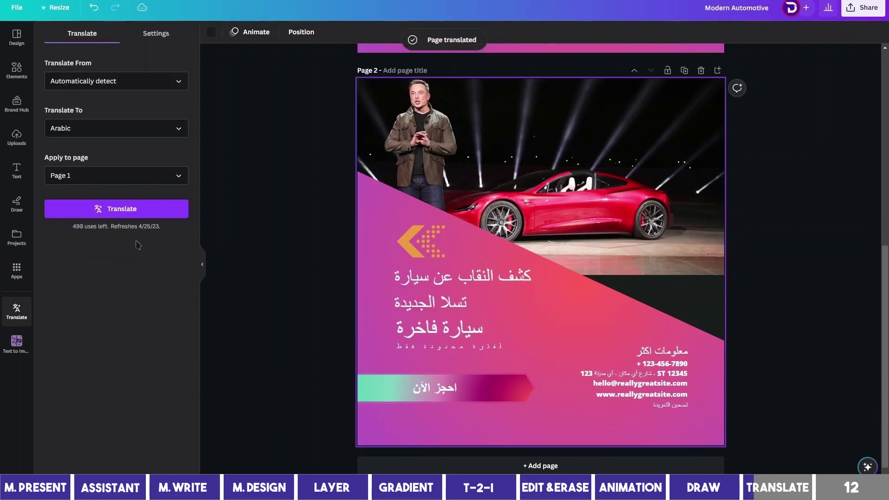
- Inspect the translated Arabic headline, more-information heading, phone and website lines
left_click(463, 297)
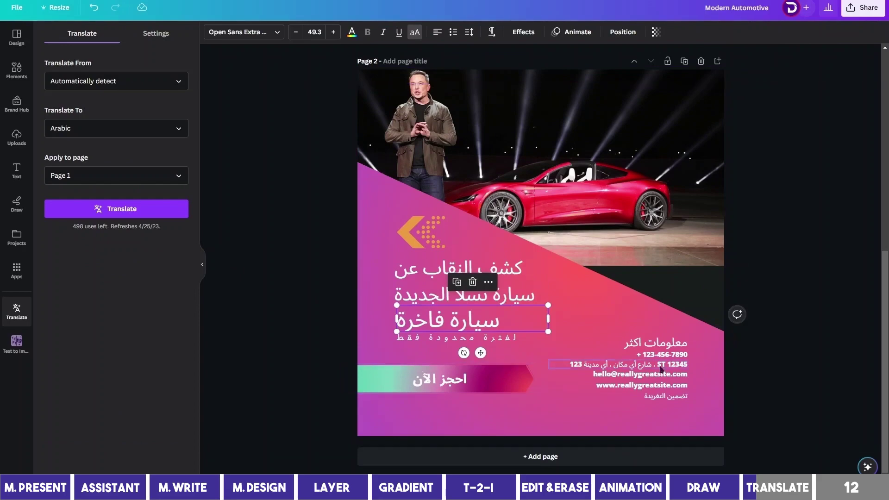
left_click(671, 351)
left_click(668, 355)
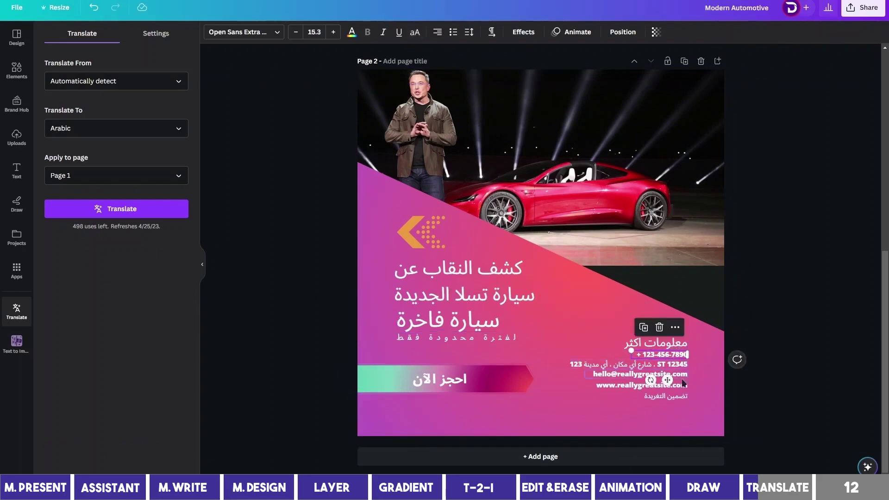
key("Escape")
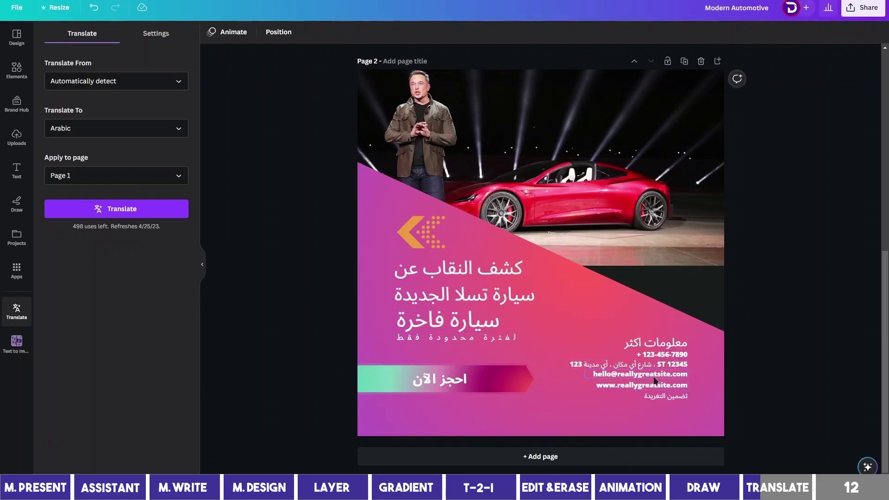
left_click(656, 384)
left_click(301, 373)
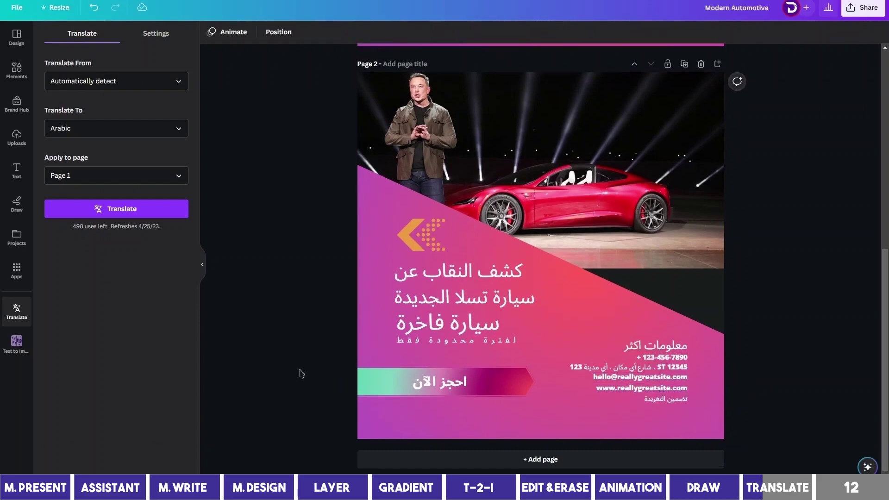
scroll(301, 371, "up", 5)
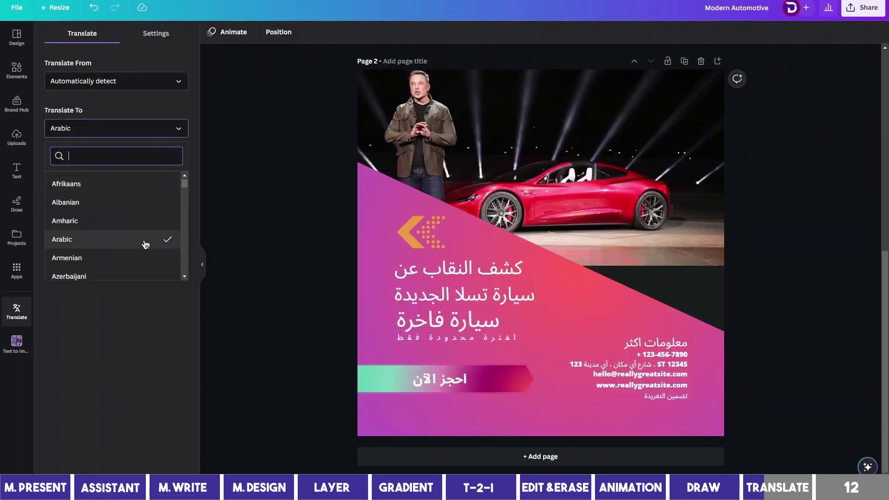
left_click_drag(184, 185, 188, 274)
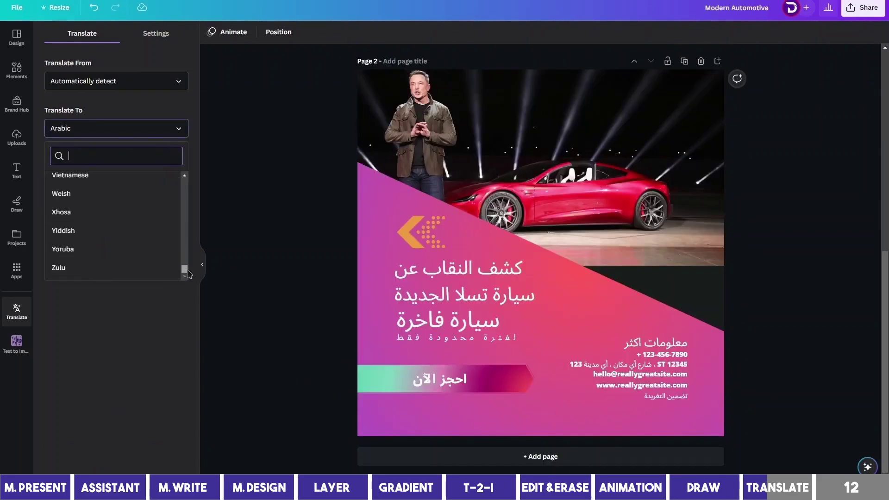
- Translate Page 1 into Hindi and then Spanish
scroll(188, 274, "up", 1)
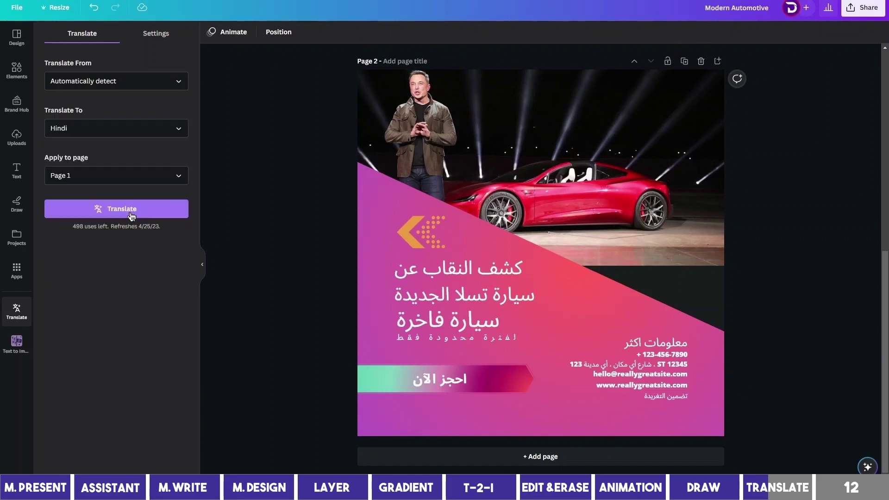
left_click(125, 210)
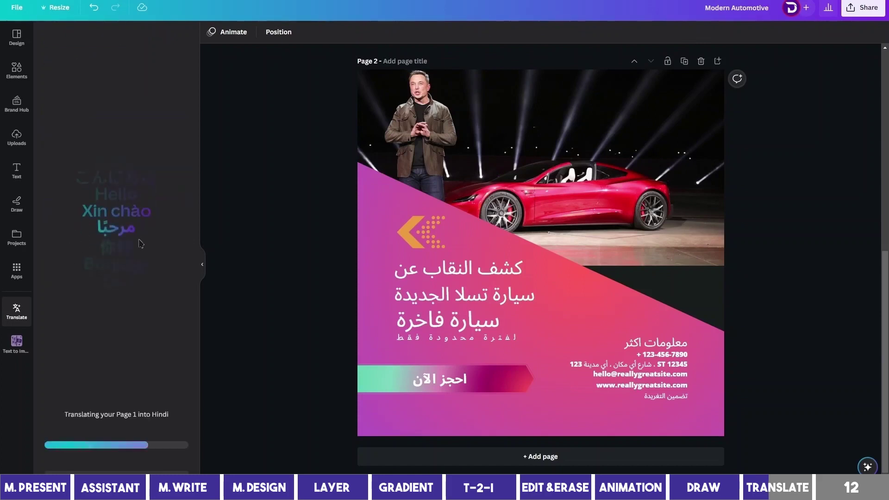
left_click(125, 135)
key("Return")
left_click(116, 208)
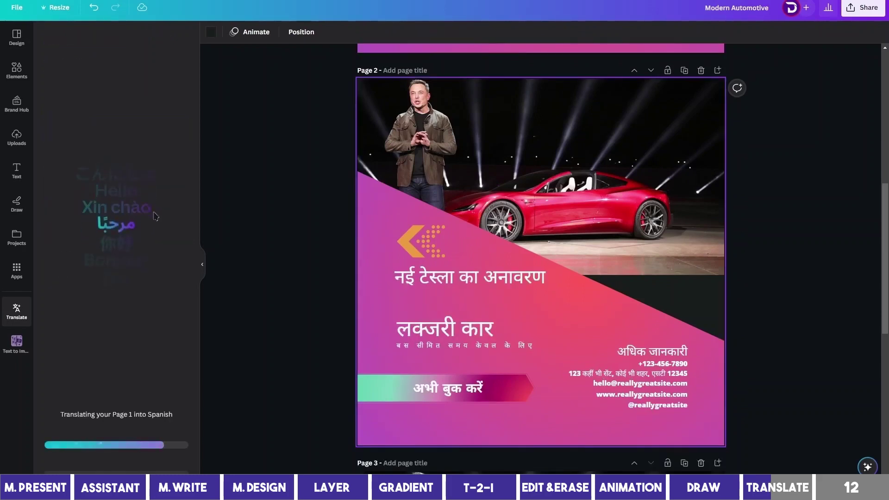
- Translate Page 1 into French as another new page
left_click(125, 135)
type("fre")
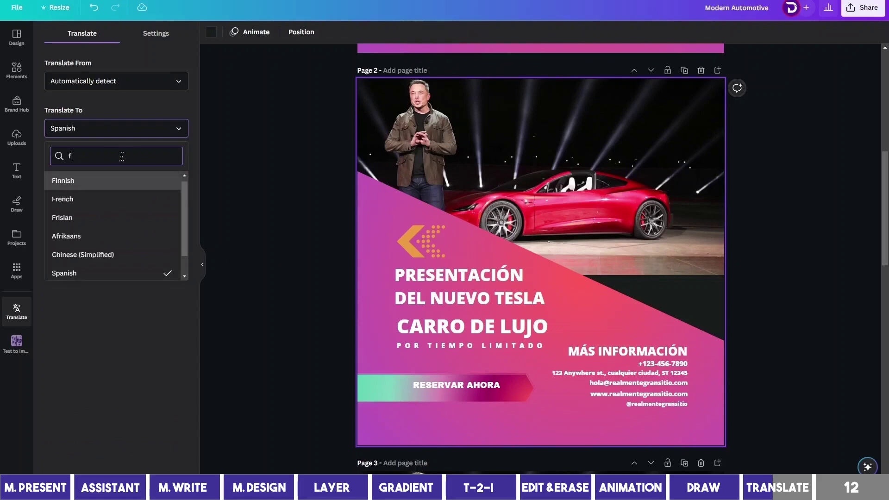
left_click(121, 184)
left_click(109, 176)
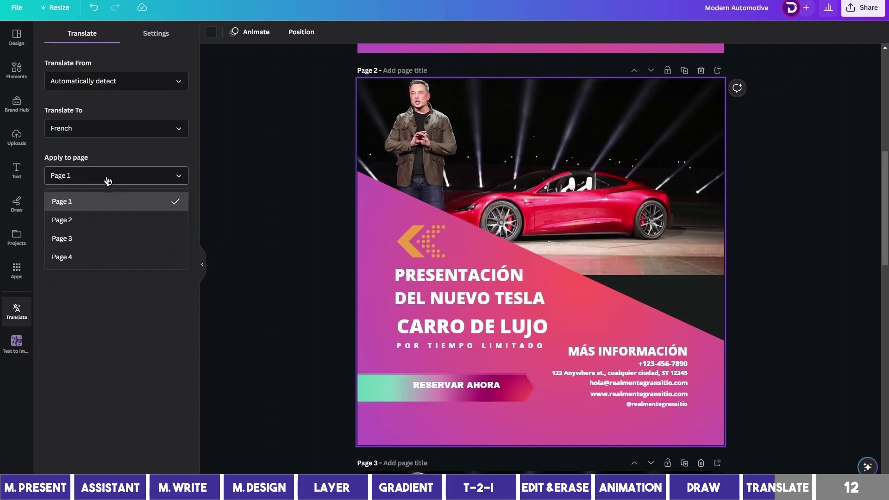
left_click(138, 201)
left_click(131, 209)
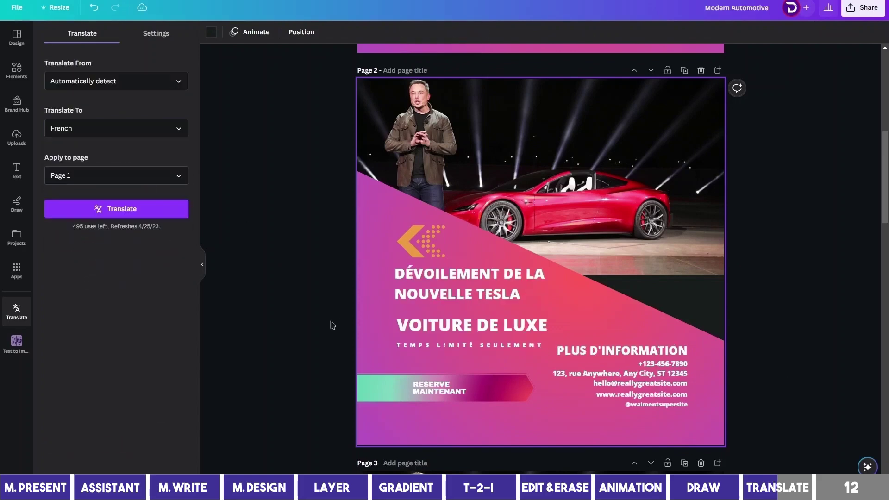
- Scroll through the newly added translated pages
scroll(398, 315, "down", 2)
scroll(409, 308, "down", 15)
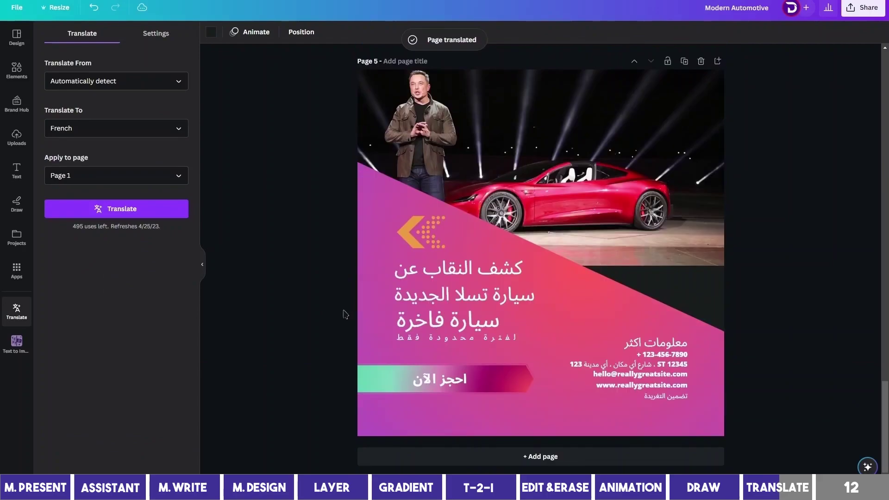
scroll(314, 307, "up", 15)
left_click(314, 307)
scroll(315, 307, "down", 15)
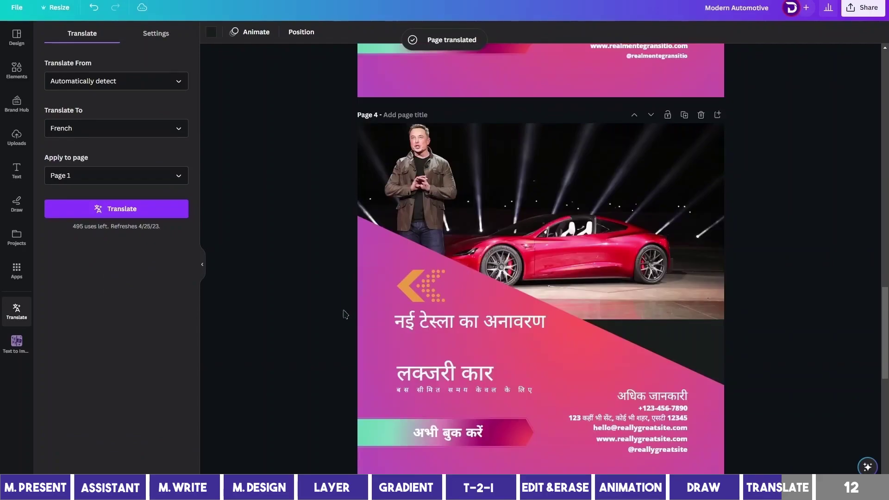
scroll(345, 315, "up", 5)
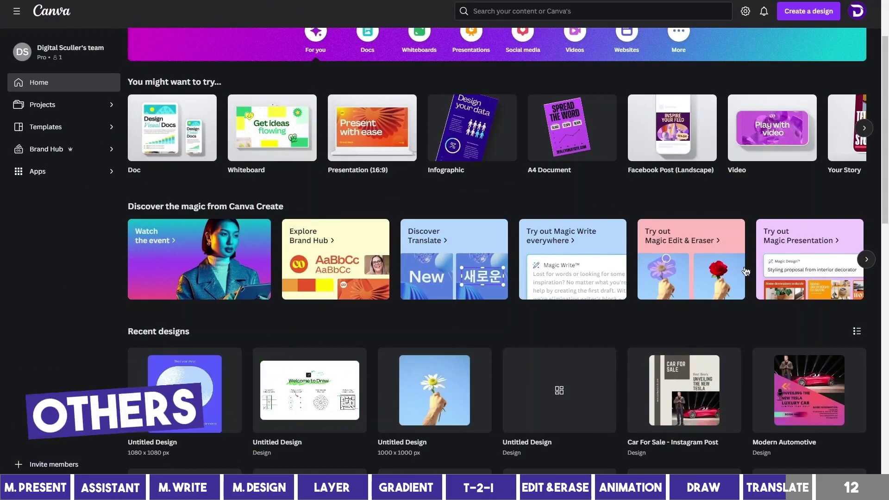
- Browse the featured carousel, then play the riddles video and move the element's start to the playhead
left_click(866, 259)
left_click(867, 261)
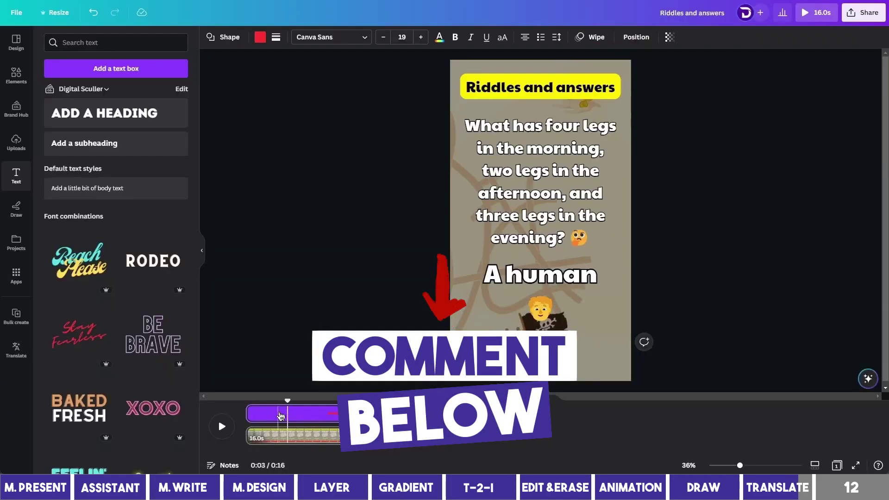
key("space")
left_click_drag(289, 418, 390, 413)
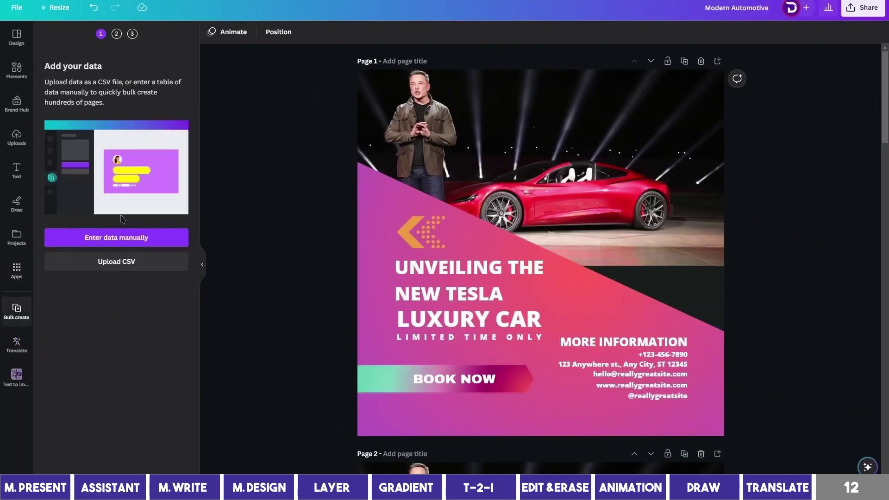
left_click(147, 243)
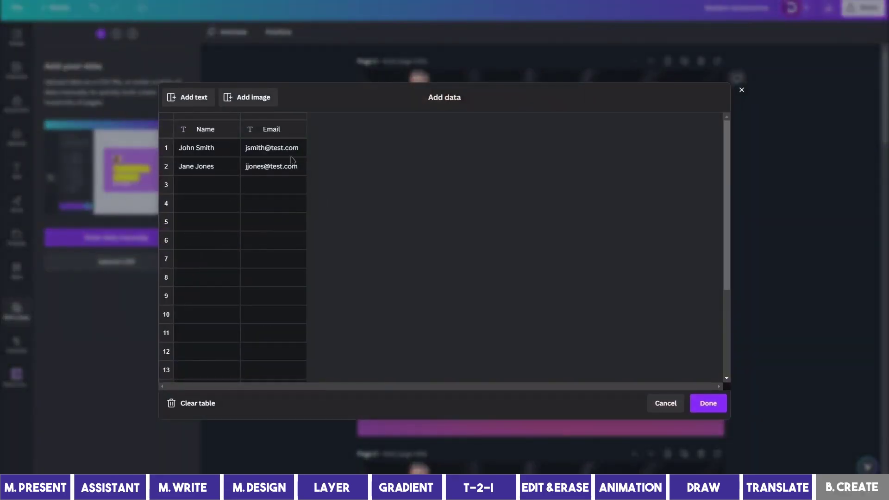
left_click(741, 89)
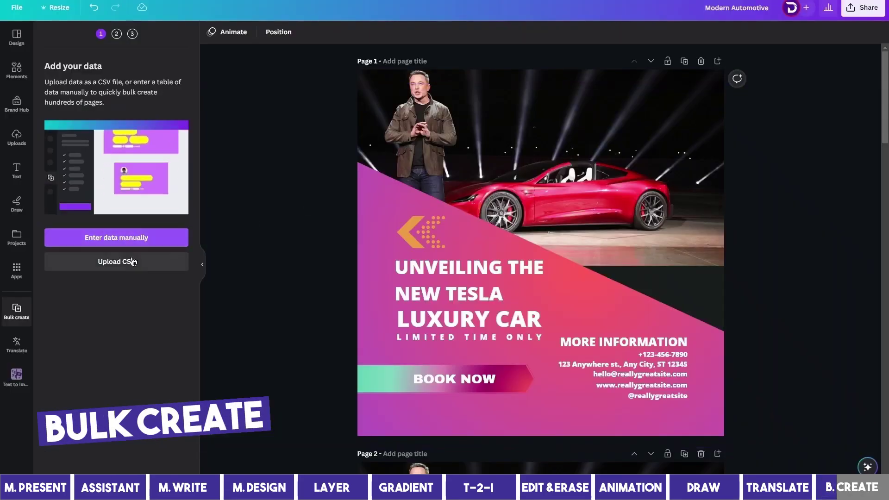